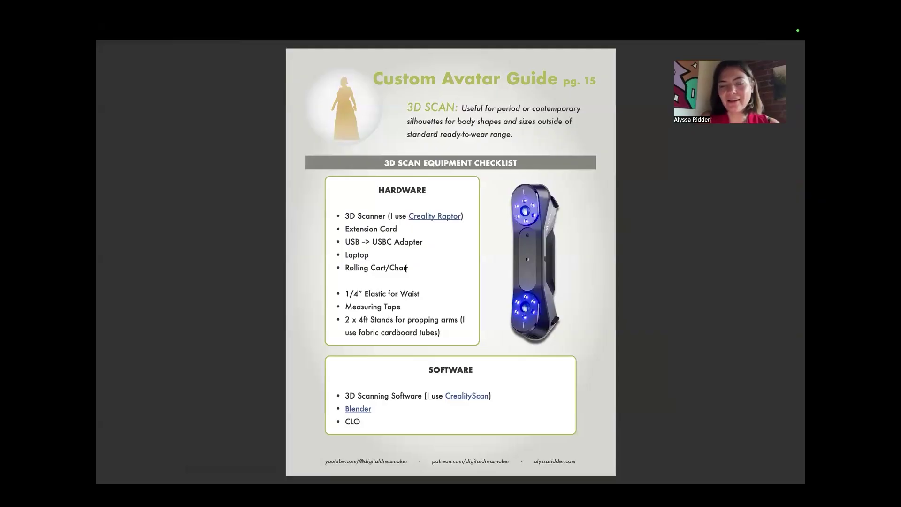
- Read the 3D scan instructions in the Custom Avatar Guide and look through the creator's Patreon products and posts
{"action": "key", "text": "Right"}
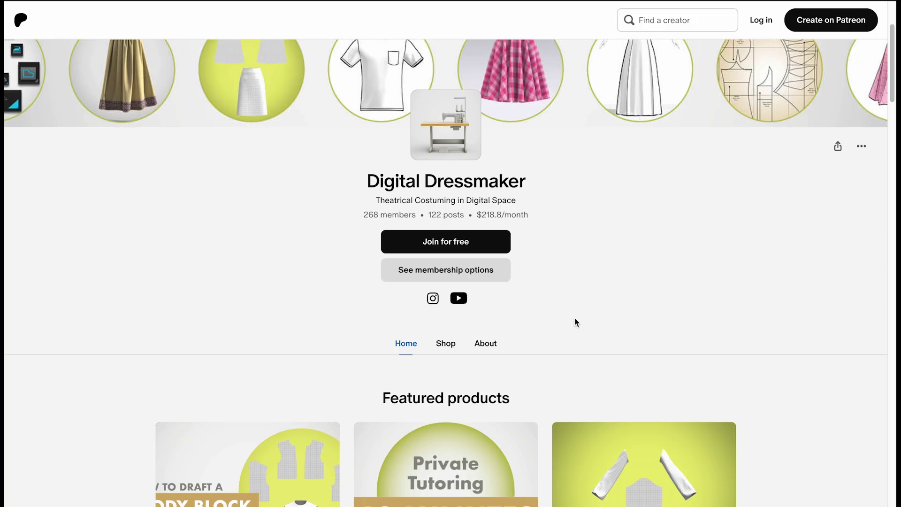
{"action": "scroll", "coordinate": [574, 321], "scroll_direction": "down", "scroll_amount": 2}
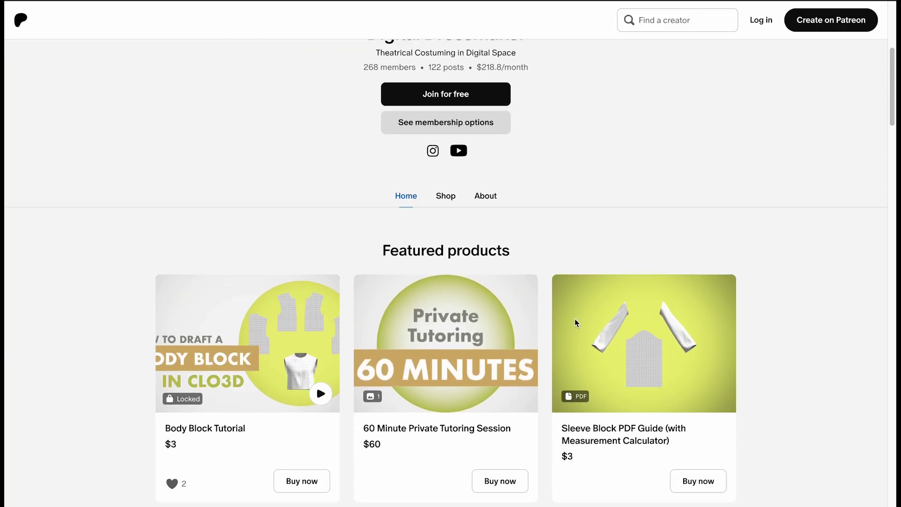
{"action": "scroll", "coordinate": [576, 323], "scroll_direction": "down", "scroll_amount": 15}
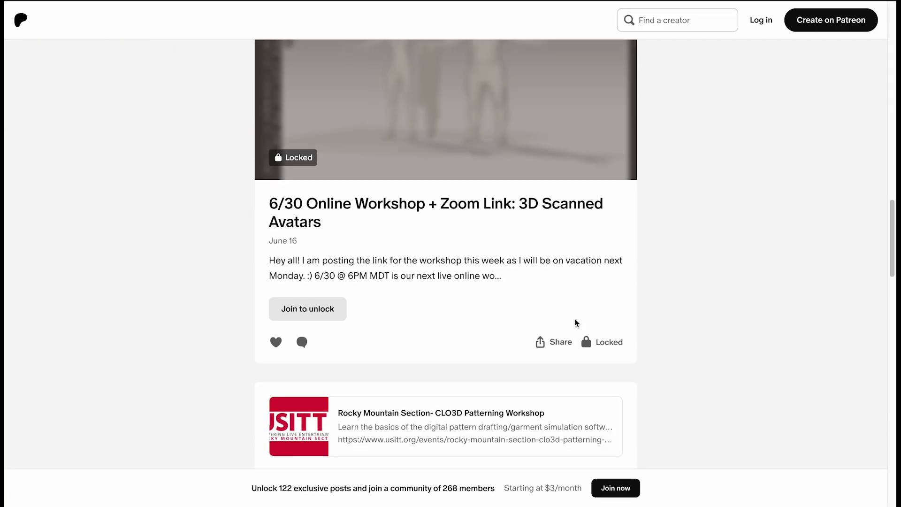
{"action": "scroll", "coordinate": [576, 323], "scroll_direction": "down", "scroll_amount": 12}
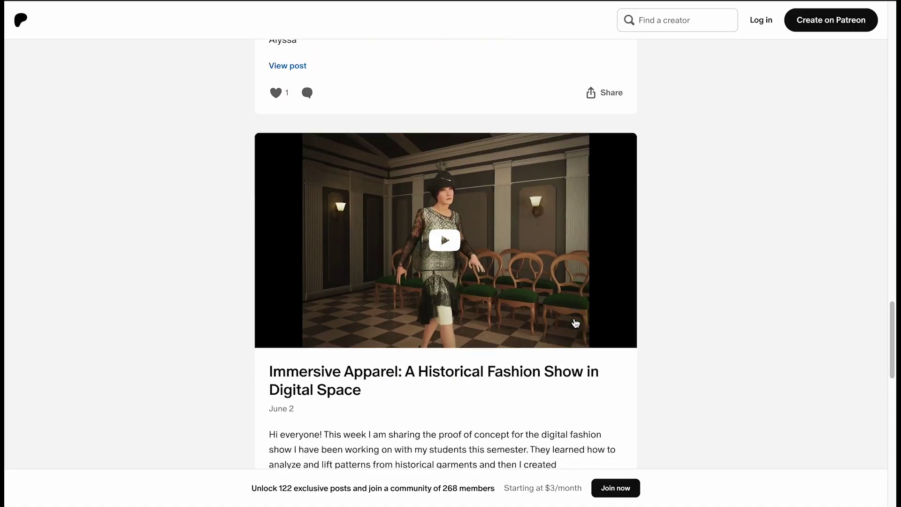
{"action": "scroll", "coordinate": [576, 323], "scroll_direction": "down", "scroll_amount": 5}
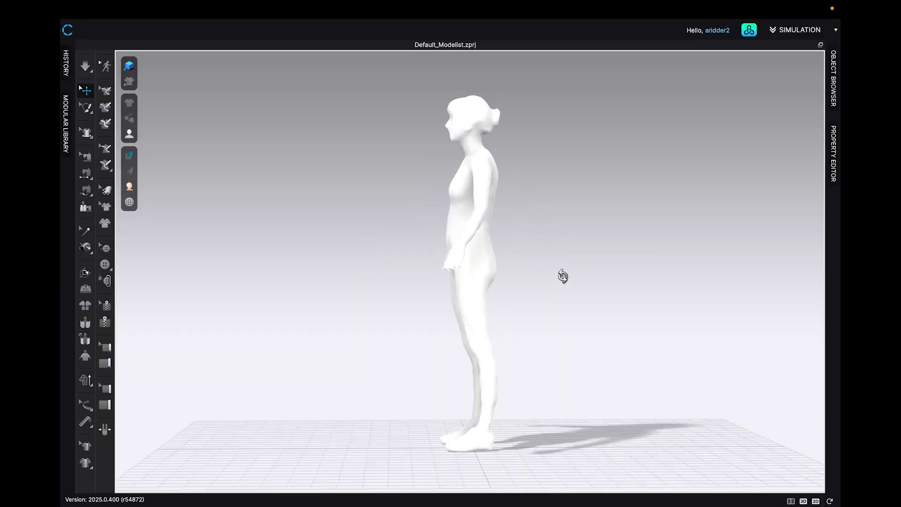
{"action": "right_click_drag", "start_coordinate": [561, 275], "coordinate": [647, 288]}
{"action": "mouse_move", "coordinate": [128, 137]}
{"action": "left_click", "coordinate": [206, 200]}
{"action": "left_click", "coordinate": [750, 28]}
{"action": "double_click", "coordinate": [463, 296]}
{"action": "left_click", "coordinate": [469, 309]}
{"action": "left_click", "coordinate": [715, 109]}
{"action": "right_click_drag", "start_coordinate": [690, 173], "coordinate": [399, 171]}
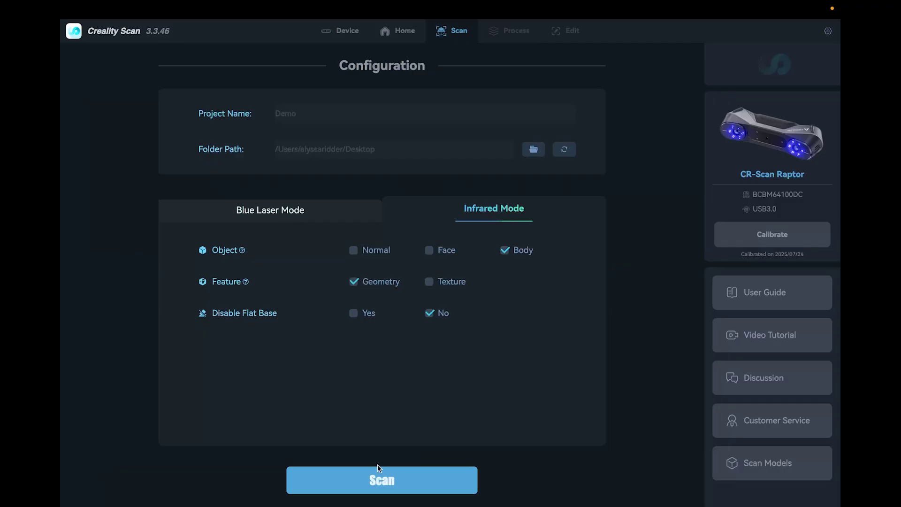
- Start the Demo project's infrared body scan with Geometry as the feature, pausing and resuming capture around the performer
{"action": "left_click", "coordinate": [352, 493]}
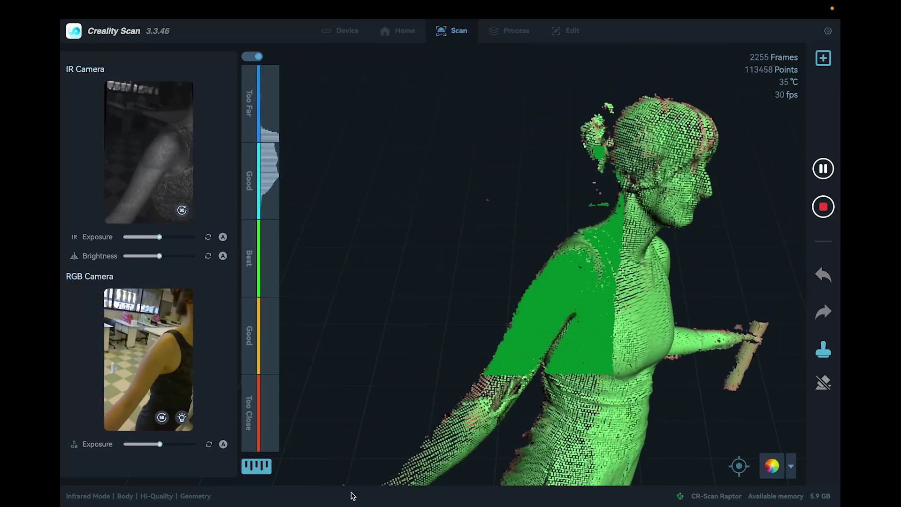
{"action": "key", "text": "space"}
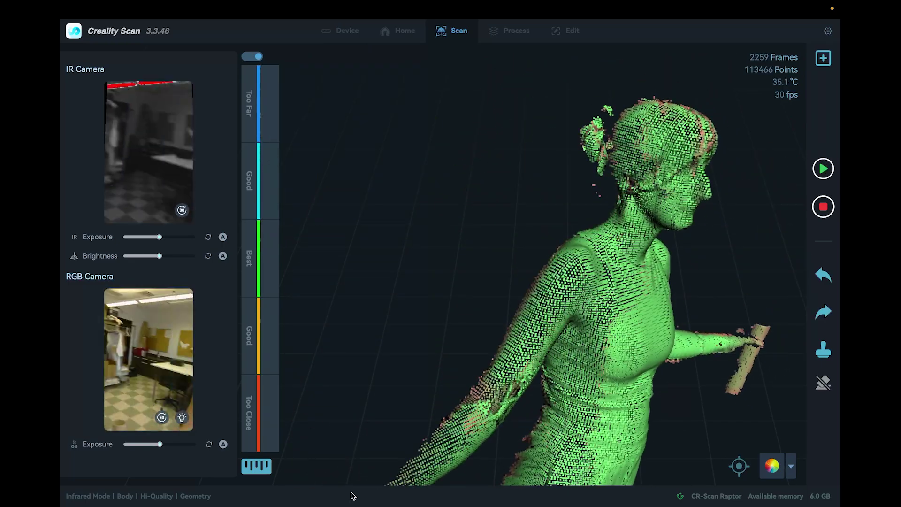
{"action": "key", "text": "space"}
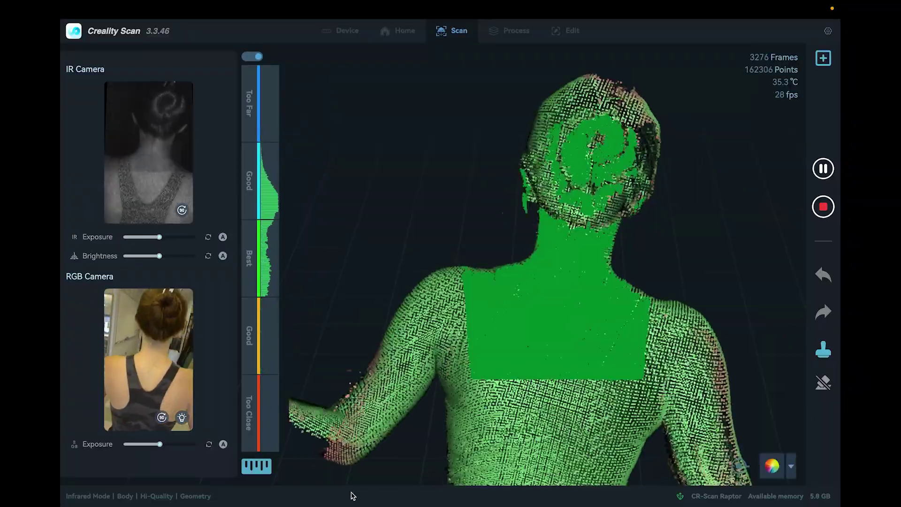
{"action": "key", "text": "space"}
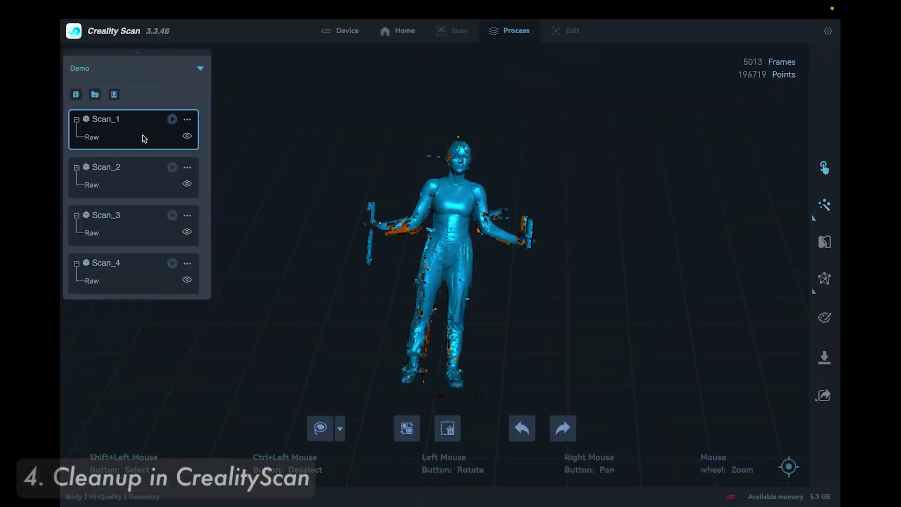
- Compare the raw scans, choose Scan_4, and execute all processing operations on it with default parameters
{"action": "left_click", "coordinate": [136, 172]}
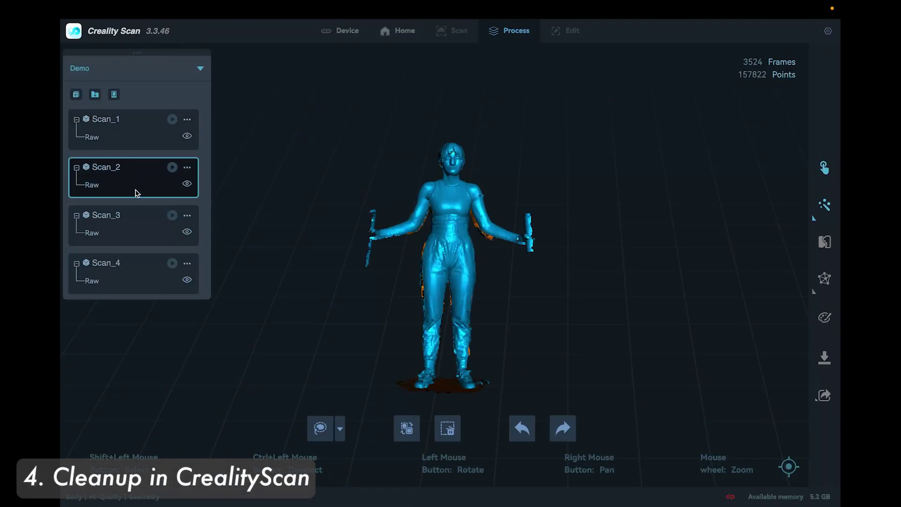
{"action": "left_click", "coordinate": [139, 218]}
{"action": "left_click", "coordinate": [137, 259]}
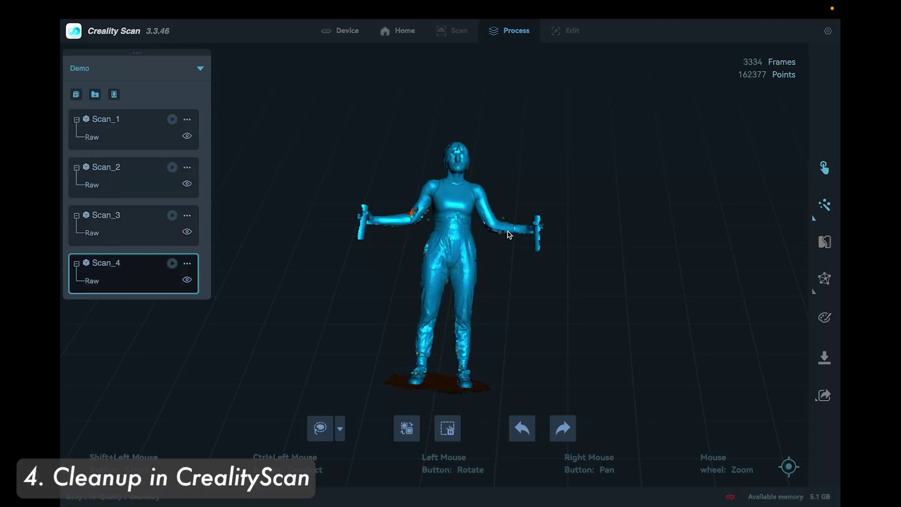
{"action": "left_click_drag", "start_coordinate": [464, 248], "coordinate": [483, 291]}
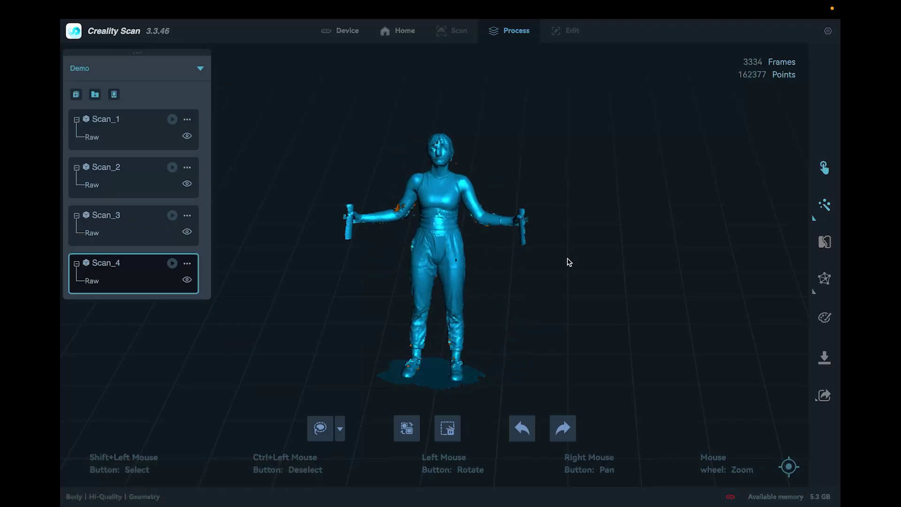
{"action": "left_click", "coordinate": [822, 168]}
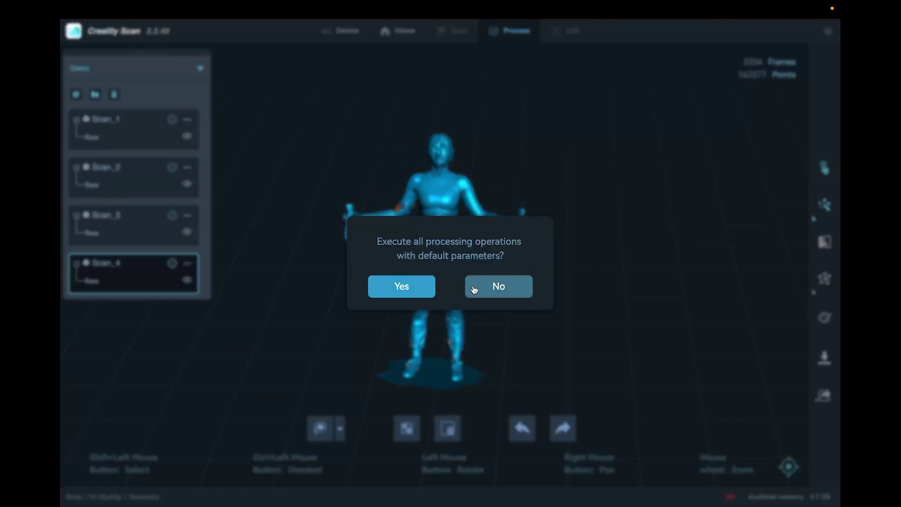
{"action": "left_click", "coordinate": [402, 287]}
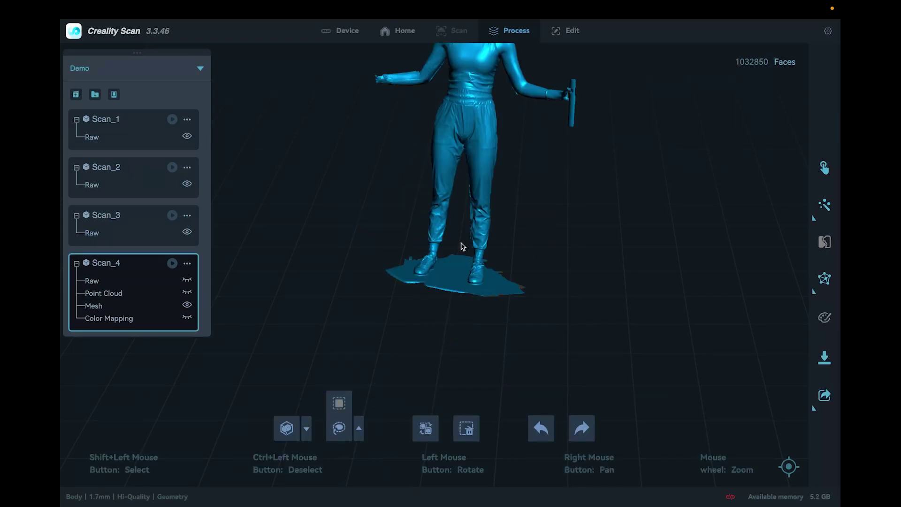
- Lasso-select and delete the floor patch under the feet and the arm-support prop from the Scan_4 mesh
{"action": "mouse_move", "coordinate": [457, 294]}
{"action": "left_mouse_down", "text": "shift"}
{"action": "mouse_move", "coordinate": [471, 342]}
{"action": "mouse_move", "coordinate": [465, 316]}
{"action": "mouse_move", "coordinate": [497, 370]}
{"action": "left_mouse_up", "text": "shift"}
{"action": "left_click", "coordinate": [466, 428]}
{"action": "left_click", "coordinate": [466, 428]}
{"action": "left_click", "coordinate": [466, 428]}
{"action": "mouse_move", "coordinate": [559, 185]}
{"action": "left_mouse_down", "text": "shift"}
{"action": "mouse_move", "coordinate": [567, 202]}
{"action": "mouse_move", "coordinate": [561, 188]}
{"action": "left_mouse_up", "text": "shift"}
{"action": "mouse_move", "coordinate": [525, 266]}
{"action": "left_mouse_down"}
{"action": "mouse_move", "coordinate": [396, 367]}
{"action": "mouse_move", "coordinate": [539, 167]}
{"action": "left_mouse_up"}
{"action": "key", "text": "Delete"}
- Fill the mesh's holes automatically at size 500 and smooth the mesh at level 4
{"action": "left_click", "coordinate": [579, 42]}
{"action": "left_click", "coordinate": [824, 280]}
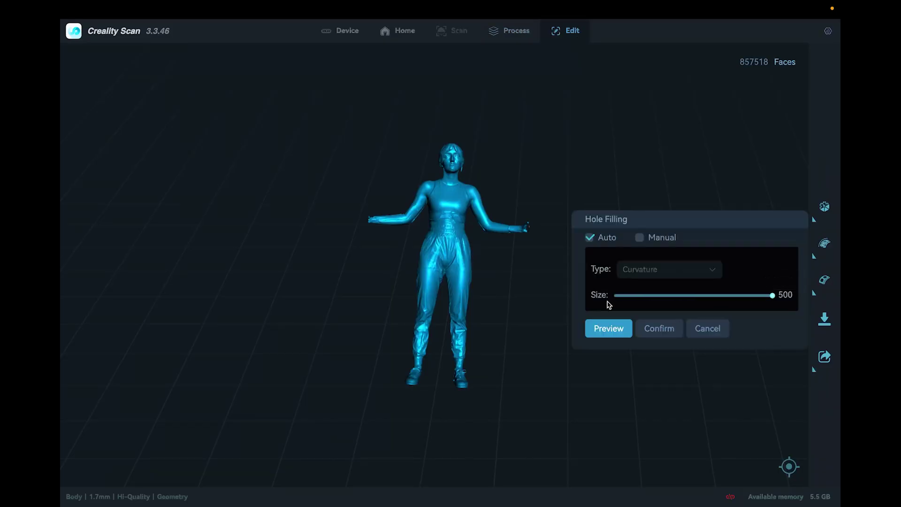
{"action": "left_click", "coordinate": [605, 334]}
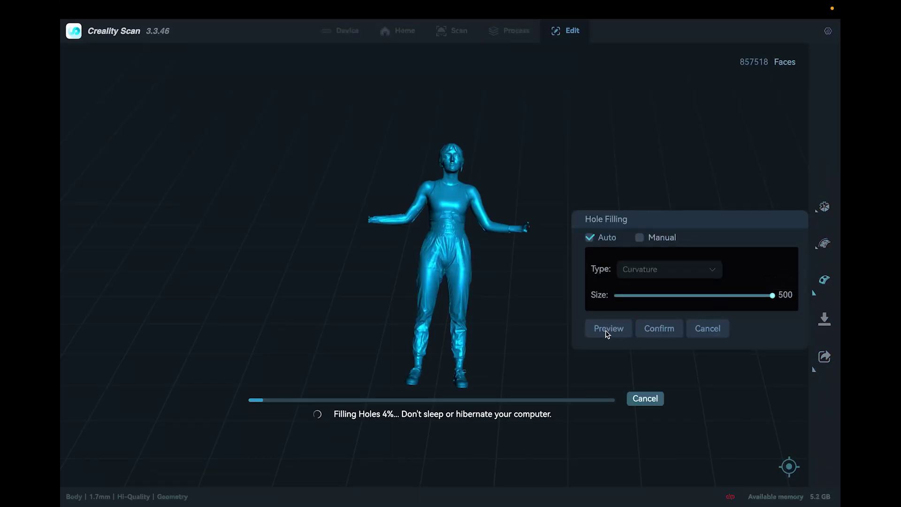
{"action": "left_click", "coordinate": [827, 247]}
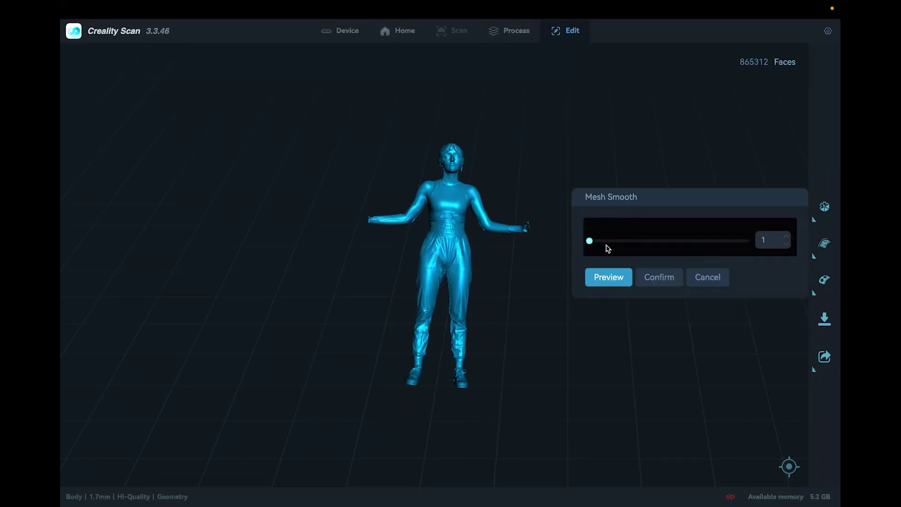
{"action": "left_click", "coordinate": [609, 277]}
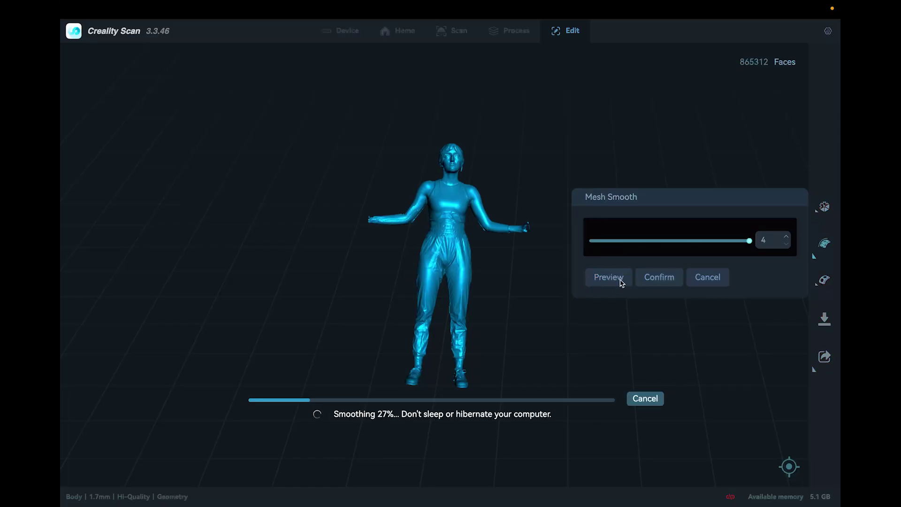
- Simplify the body mesh with the simplification value set to 1
{"action": "left_click", "coordinate": [825, 213]}
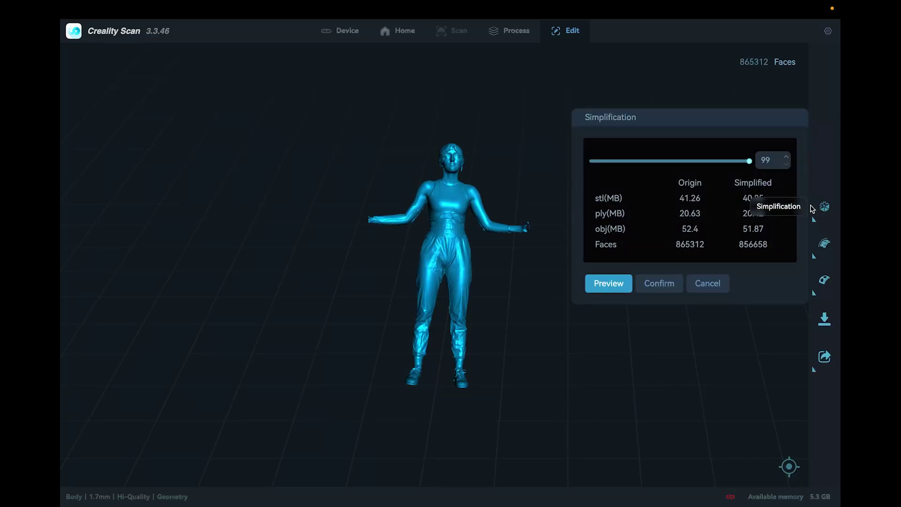
{"action": "left_click_drag", "start_coordinate": [749, 161], "coordinate": [589, 161]}
{"action": "left_click", "coordinate": [609, 283]}
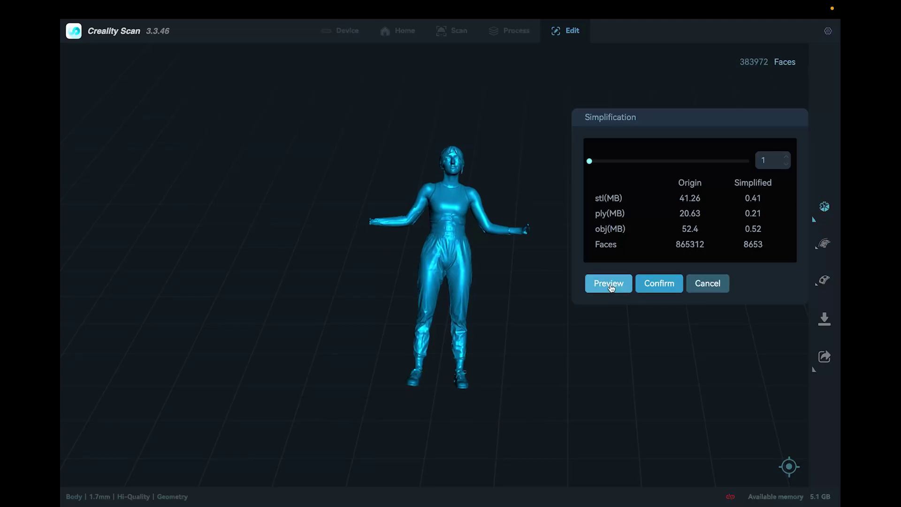
{"action": "left_click", "coordinate": [658, 283]}
- Save the mesh in obj format as Demo_crealityscan.obj in the Demo folder
{"action": "left_click", "coordinate": [829, 324]}
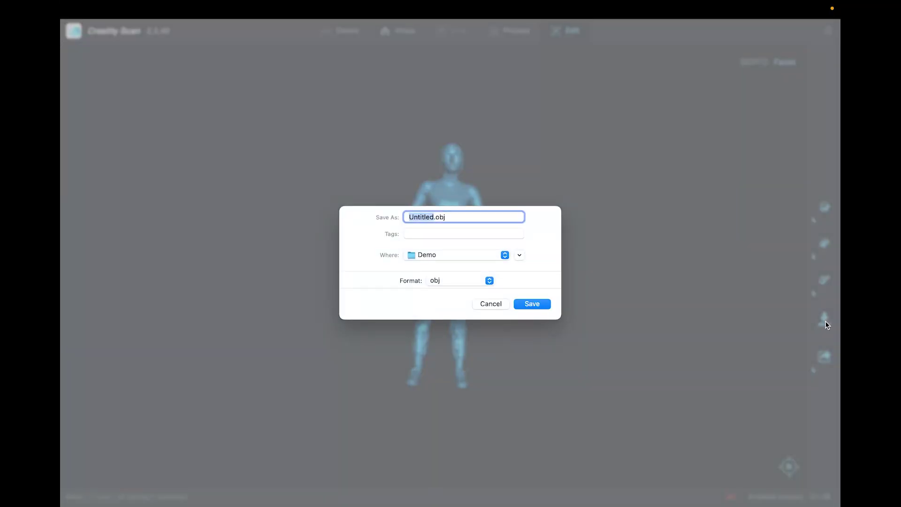
{"action": "left_click", "coordinate": [488, 279]}
{"action": "left_click", "coordinate": [488, 279]}
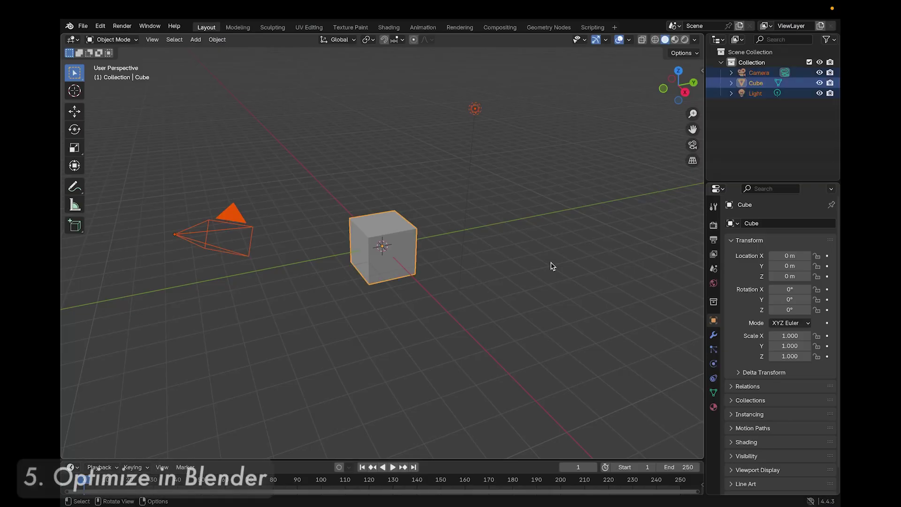
- Switch to Blender, delete the default scene objects, and import Demo_crealityscan.obj as a Wavefront file
{"action": "key", "text": "x"}
{"action": "left_click", "coordinate": [552, 264]}
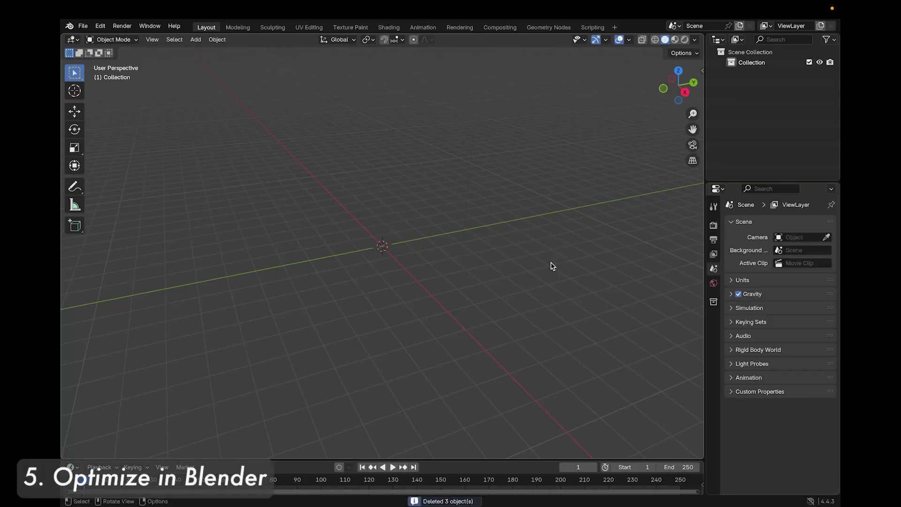
{"action": "left_click", "coordinate": [87, 29]}
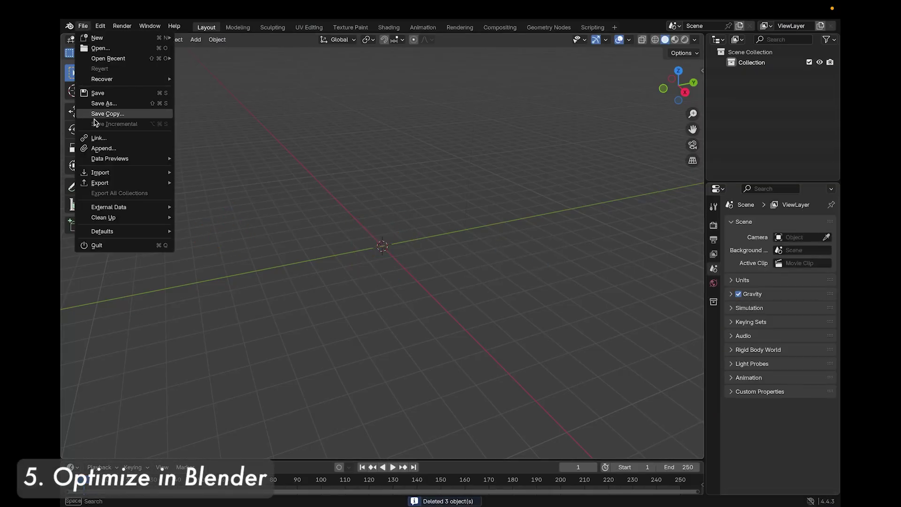
{"action": "mouse_move", "coordinate": [126, 176]}
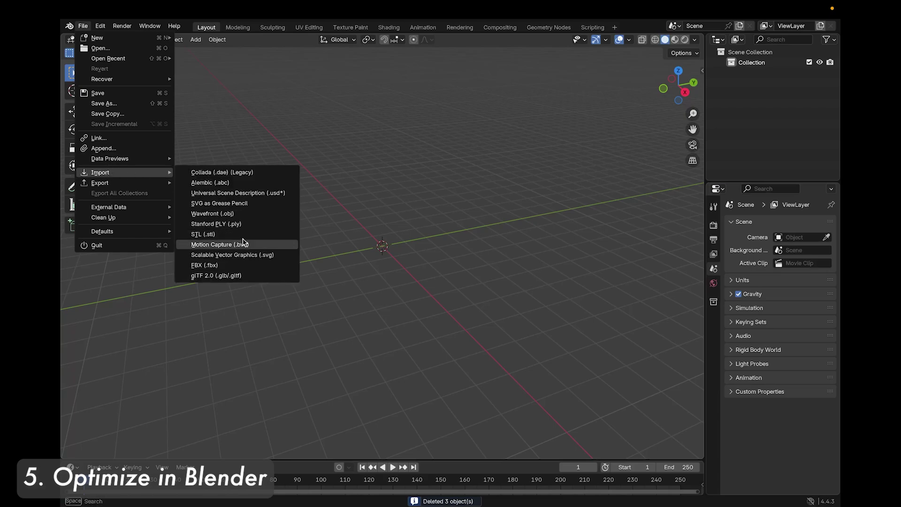
{"action": "left_click", "coordinate": [250, 214]}
{"action": "left_click", "coordinate": [343, 163]}
{"action": "left_click", "coordinate": [694, 422]}
- Set the imported scan's scale to 0.001 on all axes
{"action": "middle_click_drag", "start_coordinate": [589, 312], "coordinate": [590, 284]}
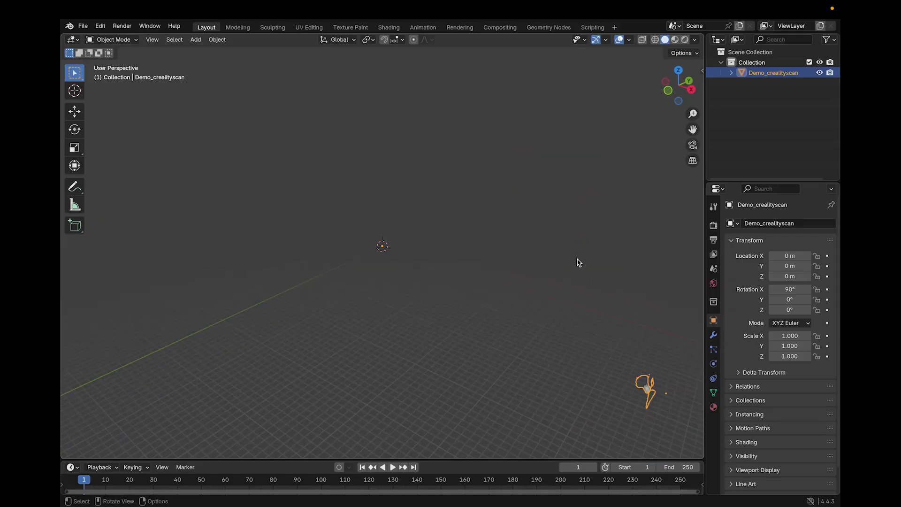
{"action": "key", "text": "n"}
{"action": "left_click", "coordinate": [619, 190]}
{"action": "type", "text": ".001"}
{"action": "key", "text": "Return"}
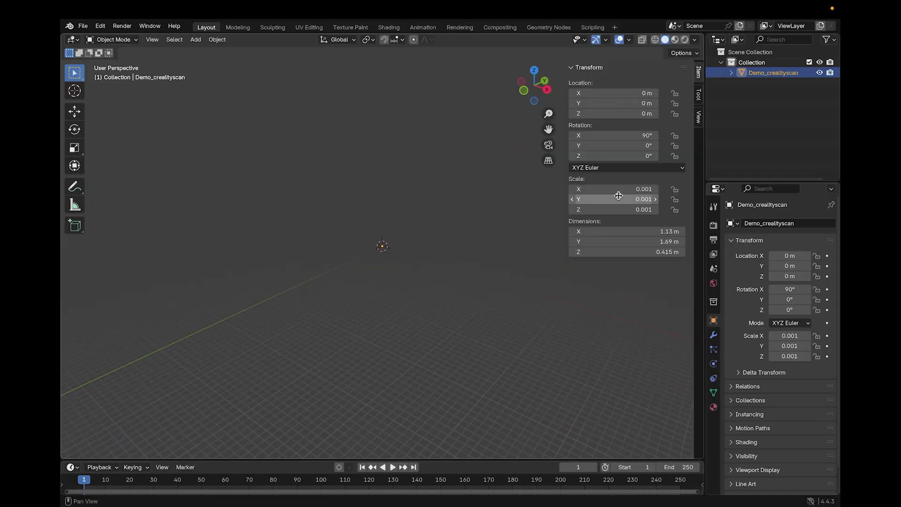
- In front view, move the scan up about 1.4 m so its feet stand on the ground at the origin
{"action": "left_click", "coordinate": [416, 276]}
{"action": "scroll", "coordinate": [394, 244], "scroll_direction": "up", "scroll_amount": 15}
{"action": "key", "text": "KP_1"}
{"action": "left_click", "coordinate": [388, 267]}
{"action": "key", "text": "g"}
{"action": "left_click", "coordinate": [390, 164]}
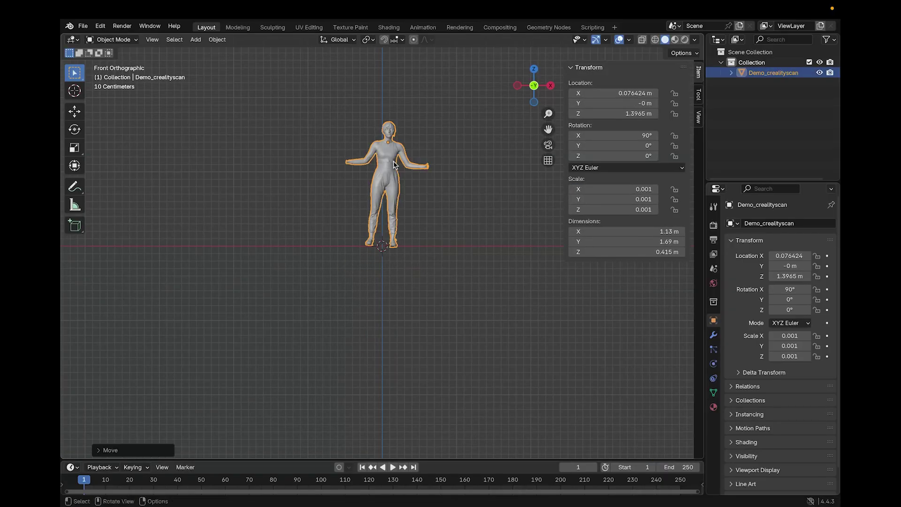
- Rotate the scan upright by about 4° in front view and recentre it on the vertical axis
{"action": "scroll", "coordinate": [422, 140], "scroll_direction": "up", "scroll_amount": 2}
{"action": "middle_click_drag", "start_coordinate": [489, 59], "coordinate": [477, 125], "text": "shift"}
{"action": "scroll", "coordinate": [476, 125], "scroll_direction": "up", "scroll_amount": 1}
{"action": "key", "text": "r"}
{"action": "left_click", "coordinate": [381, 93]}
{"action": "key", "text": "g"}
{"action": "left_click", "coordinate": [378, 92]}
- In side view, rotate the scan about 4° to straighten its lean and reposition it over the origin
{"action": "key", "text": "KP_3"}
{"action": "key", "text": "r"}
{"action": "left_click", "coordinate": [434, 93]}
{"action": "key", "text": "g"}
{"action": "left_click", "coordinate": [376, 99]}
{"action": "left_click", "coordinate": [379, 101]}
- In top view, rotate the scan slightly so the body faces straight forward
{"action": "key", "text": "KP_7"}
{"action": "key", "text": "r"}
{"action": "left_click", "coordinate": [446, 153]}
{"action": "key", "text": "r"}
{"action": "left_click", "coordinate": [431, 198]}
- Apply all transforms to the Demo_crealityscan object
{"action": "middle_click_drag", "start_coordinate": [428, 199], "coordinate": [405, 147]}
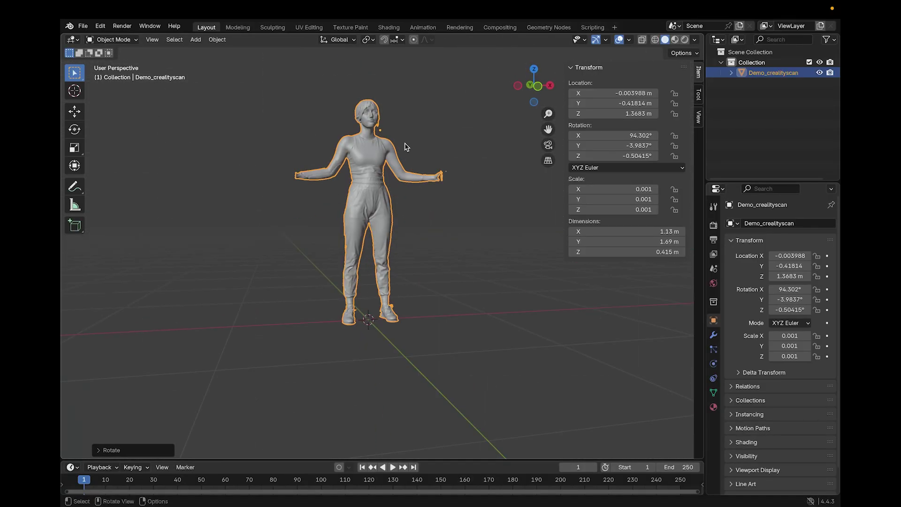
{"action": "key", "text": "ctrl+a"}
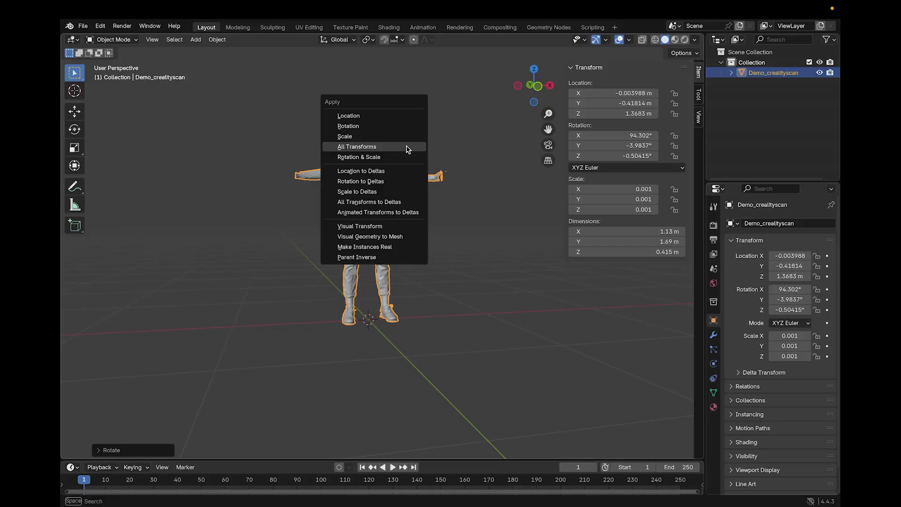
{"action": "left_click", "coordinate": [406, 149]}
{"action": "middle_click_drag", "start_coordinate": [406, 149], "coordinate": [423, 150]}
- Add a Voxel Remesh modifier with 0.01 m voxel size and smooth shading to the scan, and save Demo.blend
{"action": "left_click", "coordinate": [713, 335]}
{"action": "left_click", "coordinate": [786, 227]}
{"action": "mouse_move", "coordinate": [788, 228]}
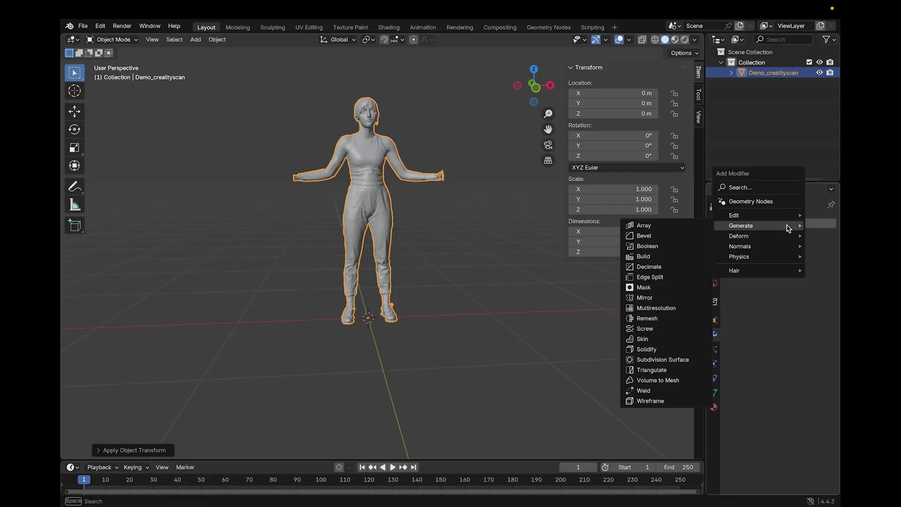
{"action": "left_click", "coordinate": [678, 321]}
{"action": "left_click", "coordinate": [781, 269]}
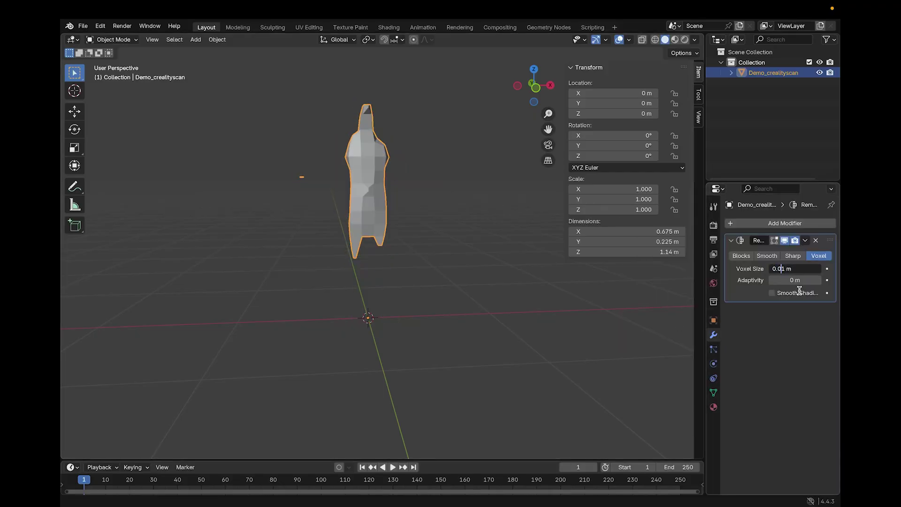
{"action": "key", "text": "Return"}
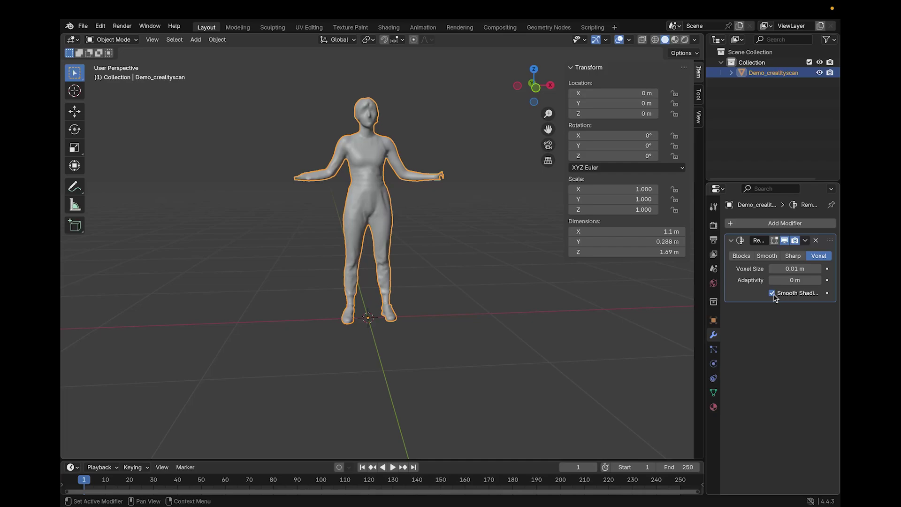
{"action": "key", "text": "ctrl+s"}
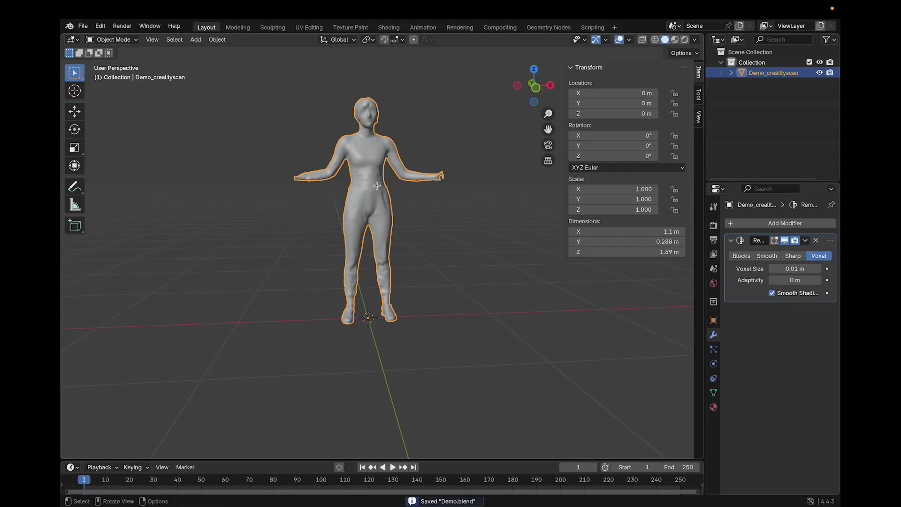
- Compare the scan's dense original geometry in Edit Mode with the remeshed shape in Object Mode
{"action": "key", "text": "Tab"}
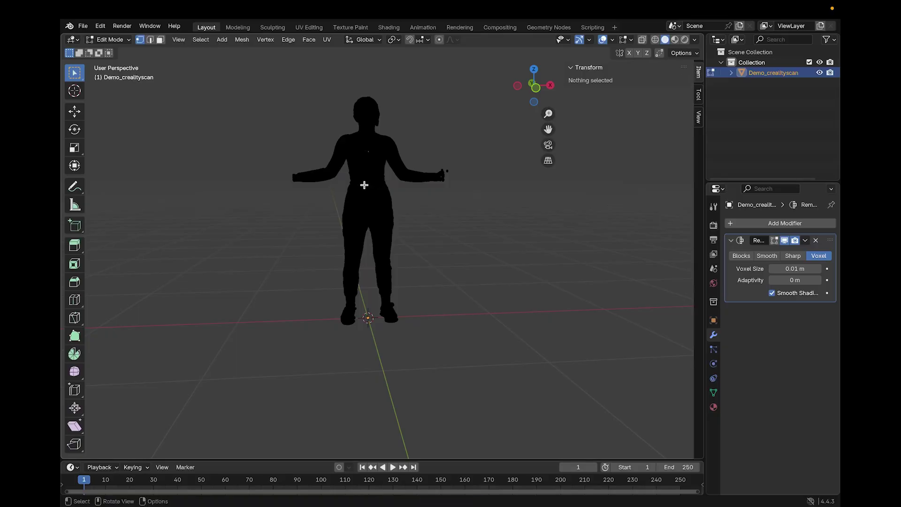
{"action": "scroll", "coordinate": [371, 174], "scroll_direction": "up", "scroll_amount": 3}
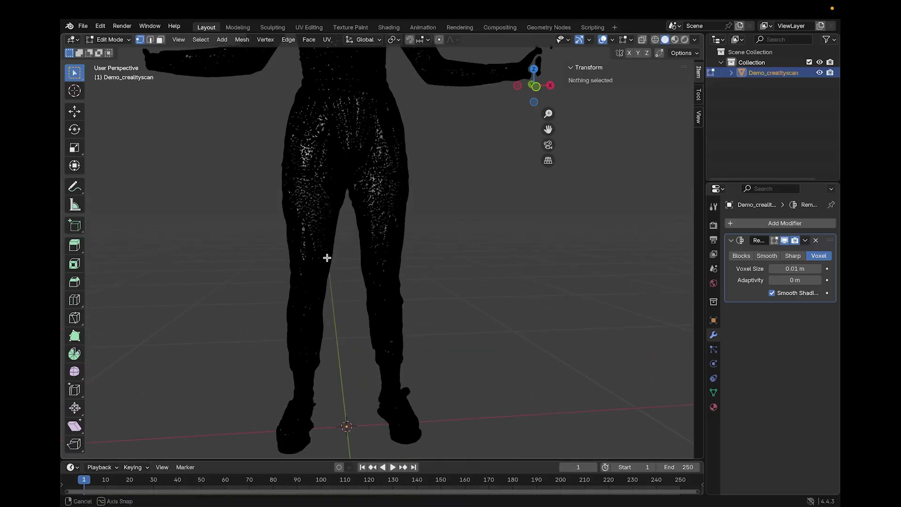
{"action": "key", "text": "Tab"}
{"action": "scroll", "coordinate": [369, 233], "scroll_direction": "down", "scroll_amount": 2}
{"action": "middle_click_drag", "start_coordinate": [369, 233], "coordinate": [406, 258]}
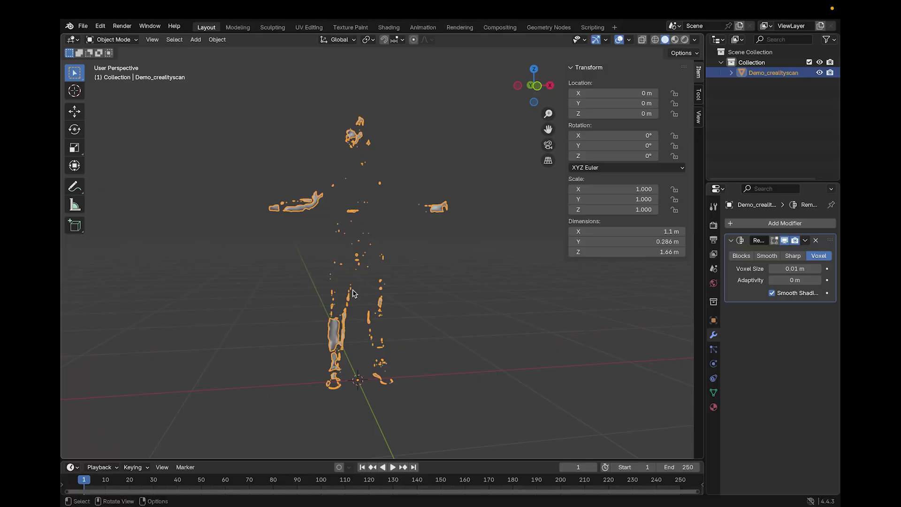
{"action": "key", "text": "Tab"}
{"action": "key", "text": "a"}
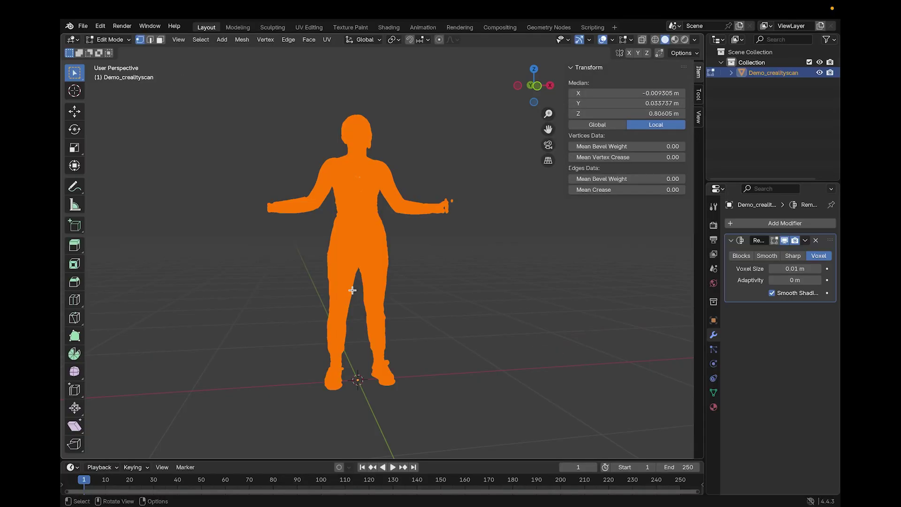
{"action": "key", "text": "Tab"}
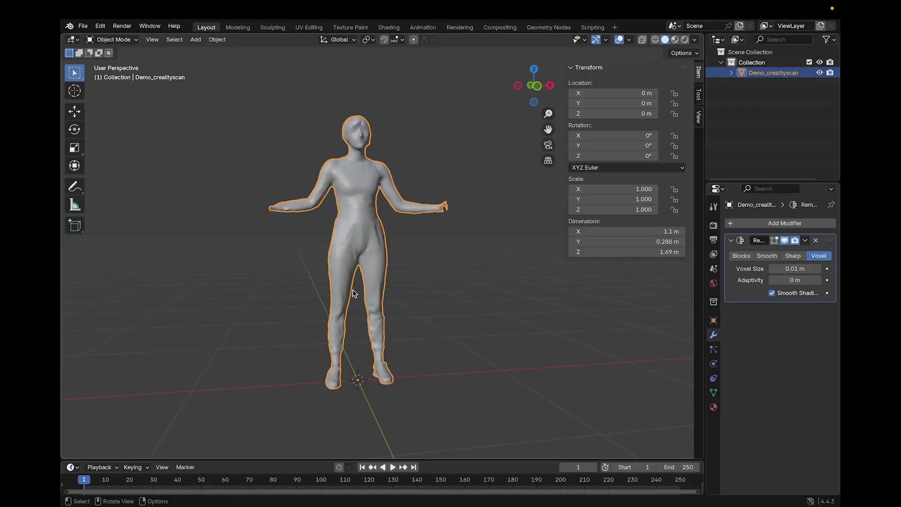
- Isolate the loose fragments around the hand, leg and feet by hiding the connected main body, and delete their vertices
{"action": "key", "text": "Tab"}
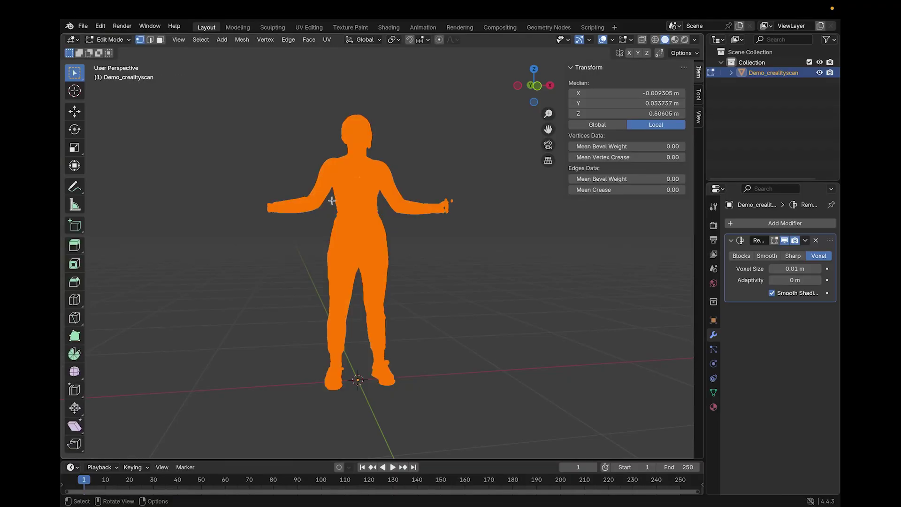
{"action": "key", "text": "alt+a"}
{"action": "left_click", "coordinate": [343, 202]}
{"action": "key", "text": "ctrl+l"}
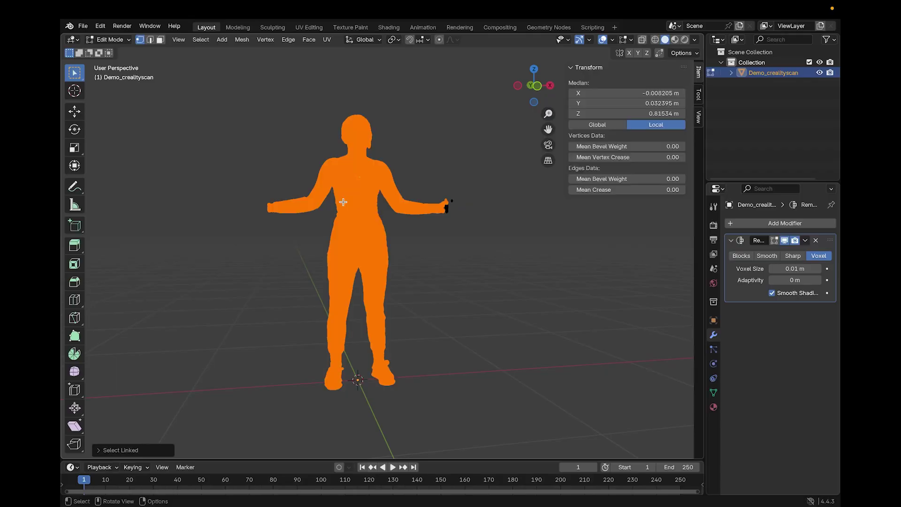
{"action": "key", "text": "h"}
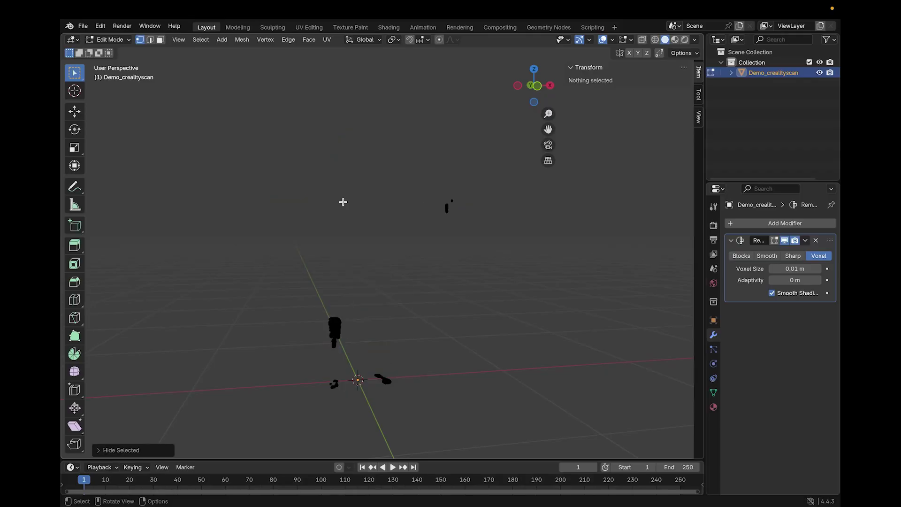
{"action": "key", "text": "a"}
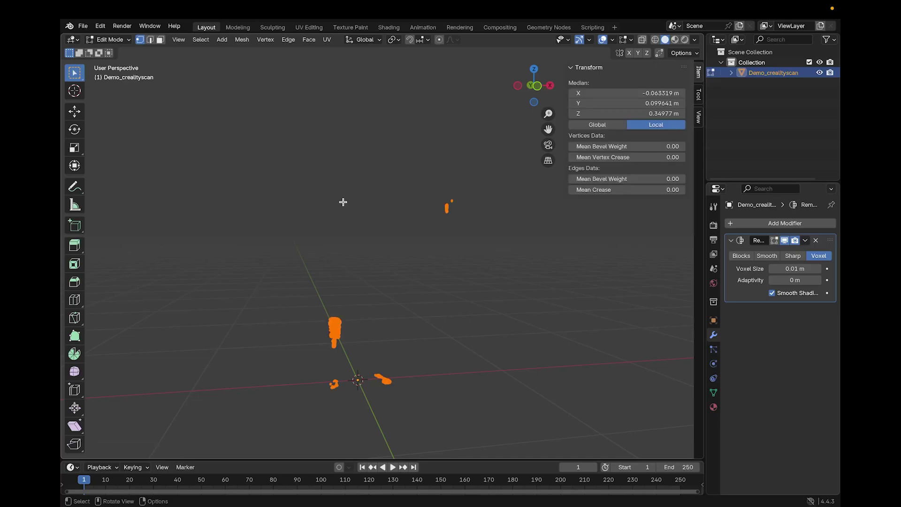
{"action": "key", "text": "x"}
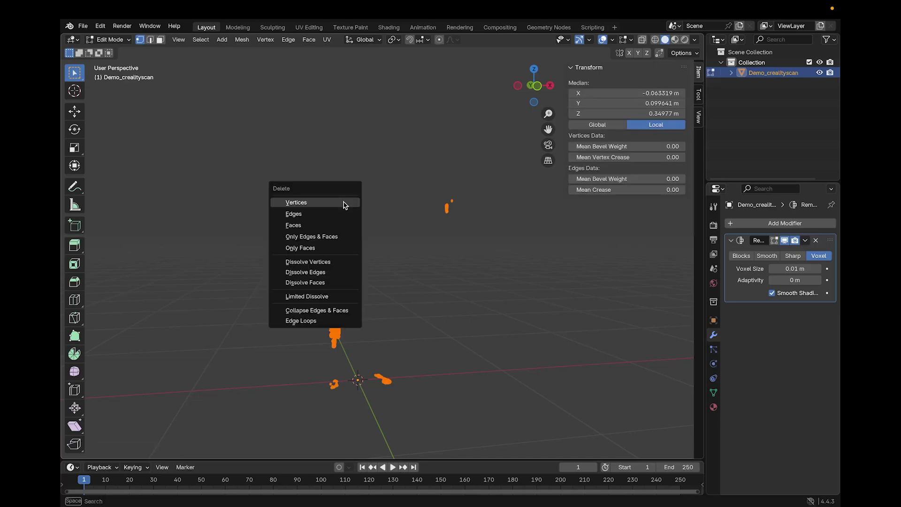
{"action": "left_click", "coordinate": [343, 202]}
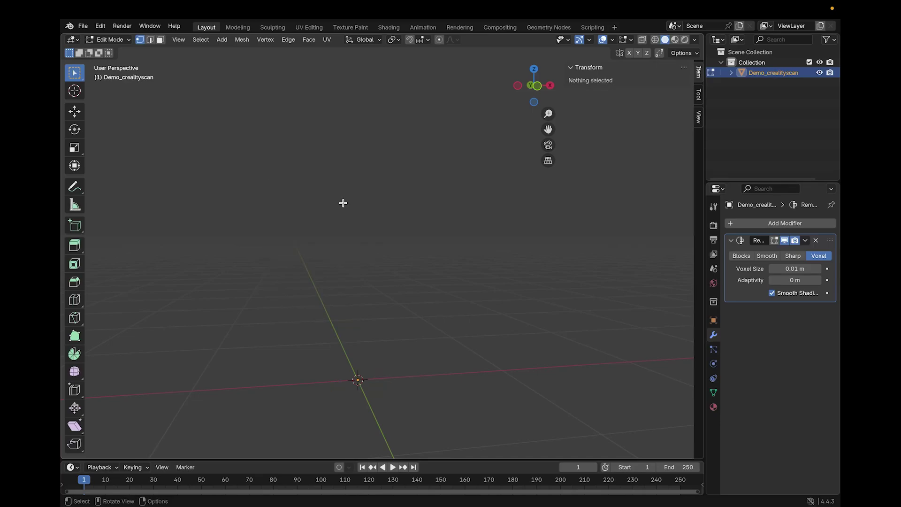
{"action": "key", "text": "Tab"}
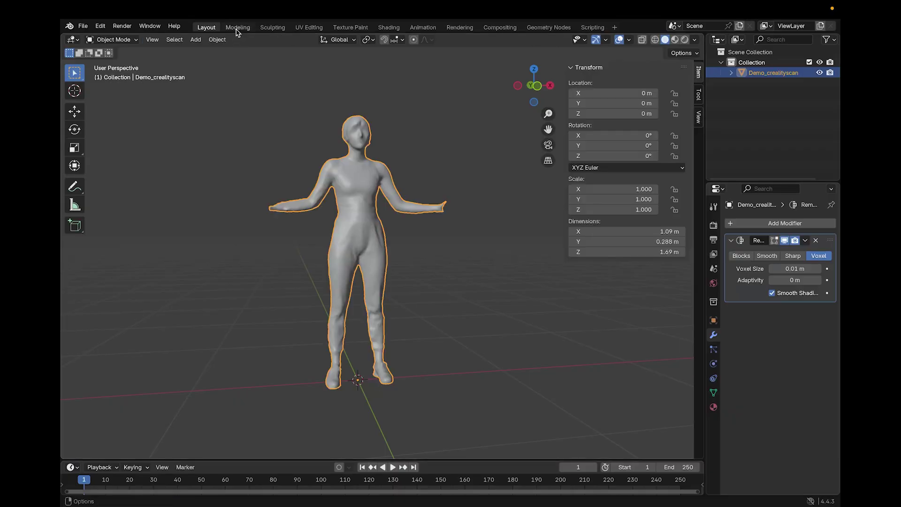
- Sculpt the scan's surface with the Inflate/Deflate brush at 82 px radius and 0.500 strength
{"action": "left_click", "coordinate": [282, 30]}
{"action": "mouse_move", "coordinate": [356, 122]}
{"action": "middle_mouse_down"}
{"action": "mouse_move", "coordinate": [253, 118]}
{"action": "mouse_move", "coordinate": [396, 228]}
{"action": "middle_mouse_up"}
{"action": "scroll", "coordinate": [396, 227], "scroll_direction": "up", "scroll_amount": 4}
{"action": "mouse_move", "coordinate": [392, 305]}
{"action": "middle_mouse_down"}
{"action": "mouse_move", "coordinate": [363, 366]}
{"action": "mouse_move", "coordinate": [404, 318]}
{"action": "mouse_move", "coordinate": [436, 148]}
{"action": "mouse_move", "coordinate": [408, 376]}
{"action": "mouse_move", "coordinate": [335, 307]}
{"action": "mouse_move", "coordinate": [356, 137]}
{"action": "mouse_move", "coordinate": [462, 300]}
{"action": "mouse_move", "coordinate": [358, 131]}
{"action": "mouse_move", "coordinate": [408, 346]}
{"action": "mouse_move", "coordinate": [459, 322]}
{"action": "mouse_move", "coordinate": [459, 200]}
{"action": "mouse_move", "coordinate": [467, 329]}
{"action": "mouse_move", "coordinate": [334, 296]}
{"action": "mouse_move", "coordinate": [390, 177]}
{"action": "mouse_move", "coordinate": [343, 210]}
{"action": "mouse_move", "coordinate": [456, 230]}
{"action": "middle_mouse_up"}
{"action": "key", "text": "i"}
{"action": "middle_click_drag", "start_coordinate": [510, 334], "coordinate": [478, 187]}
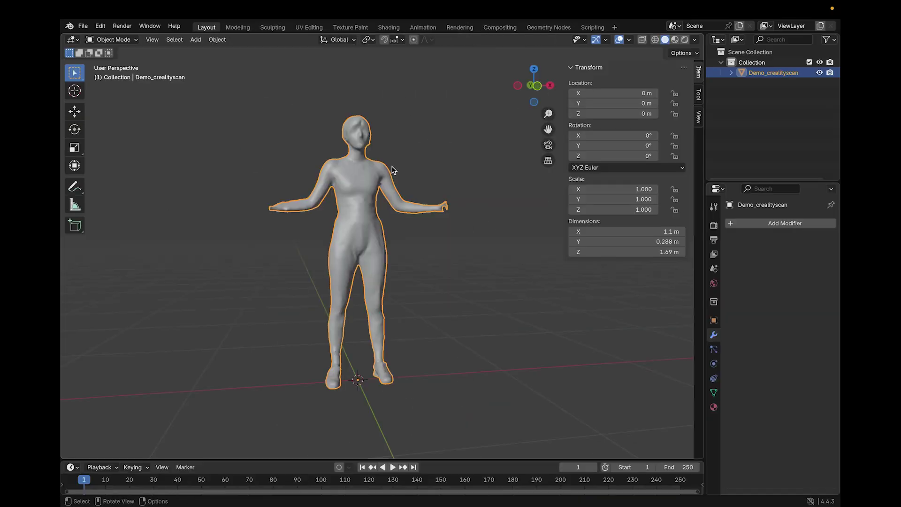
- In front view with X-ray enabled, select the avatar's left half in Edit Mode and hide it
{"action": "key", "text": "Tab"}
{"action": "left_click", "coordinate": [642, 40]}
{"action": "left_click", "coordinate": [536, 85]}
{"action": "mouse_move", "coordinate": [362, 100]}
{"action": "left_mouse_down"}
{"action": "mouse_move", "coordinate": [455, 370]}
{"action": "mouse_move", "coordinate": [513, 423]}
{"action": "left_mouse_up"}
{"action": "key", "text": "h"}
- Reshape the exposed inner thigh and crotch with the Grab brush at 124 px radius and 0.400 strength
{"action": "left_click", "coordinate": [274, 27]}
{"action": "middle_click_drag", "start_coordinate": [460, 228], "coordinate": [431, 272]}
{"action": "scroll", "coordinate": [431, 272], "scroll_direction": "up", "scroll_amount": 4}
{"action": "mouse_move", "coordinate": [547, 203]}
{"action": "middle_mouse_down", "text": "shift"}
{"action": "mouse_move", "coordinate": [413, 183]}
{"action": "mouse_move", "coordinate": [411, 191]}
{"action": "middle_mouse_up", "text": "shift"}
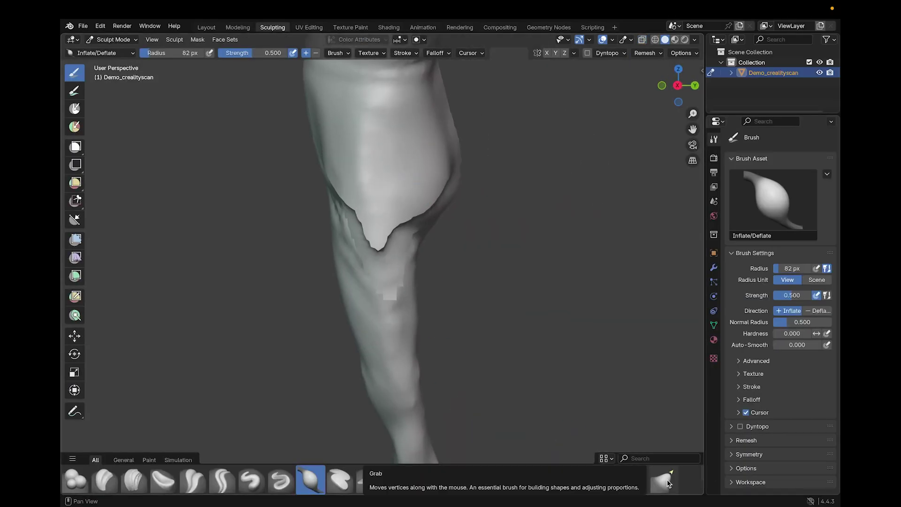
{"action": "left_click", "coordinate": [669, 481]}
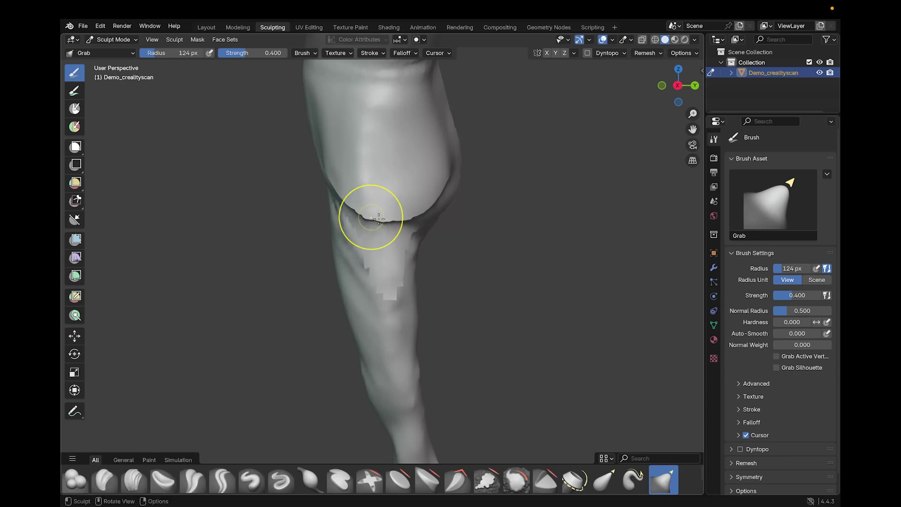
{"action": "middle_click_drag", "start_coordinate": [402, 233], "coordinate": [360, 259]}
{"action": "scroll", "coordinate": [561, 241], "scroll_direction": "down", "scroll_amount": 6}
{"action": "scroll", "coordinate": [535, 259], "scroll_direction": "up", "scroll_amount": 8}
{"action": "scroll", "coordinate": [360, 259], "scroll_direction": "down", "scroll_amount": 5}
- Reveal the hidden half of the body mesh in Edit Mode
{"action": "left_click", "coordinate": [207, 27]}
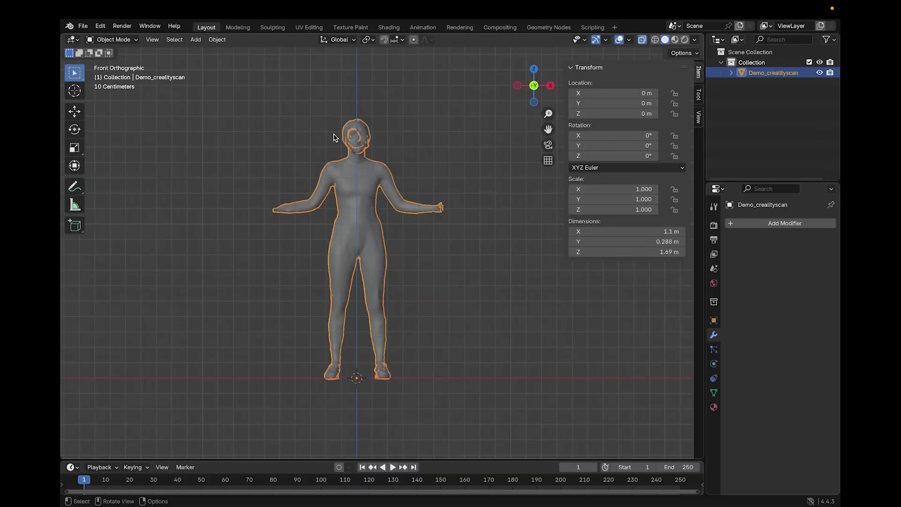
{"action": "key", "text": "Tab"}
{"action": "key", "text": "alt+h"}
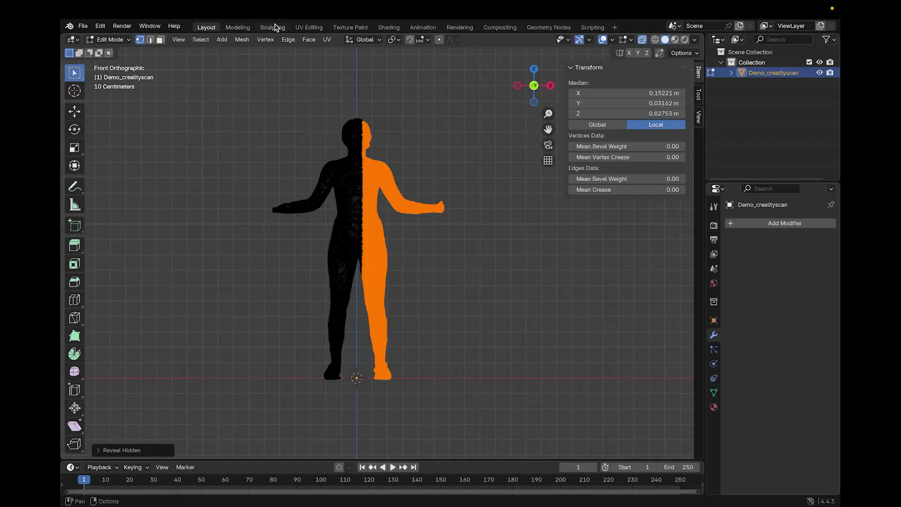
- In front view, lower both forearms into a relaxed A-pose with the Pose brush at 124 px radius and 0.500 strength
{"action": "left_click", "coordinate": [272, 27]}
{"action": "mouse_move", "coordinate": [410, 235]}
{"action": "middle_mouse_down"}
{"action": "mouse_move", "coordinate": [351, 228]}
{"action": "mouse_move", "coordinate": [459, 243]}
{"action": "mouse_move", "coordinate": [311, 245]}
{"action": "mouse_move", "coordinate": [306, 234]}
{"action": "mouse_move", "coordinate": [275, 248]}
{"action": "mouse_move", "coordinate": [272, 190]}
{"action": "middle_mouse_up"}
{"action": "scroll", "coordinate": [343, 233], "scroll_direction": "down", "scroll_amount": 4}
{"action": "scroll", "coordinate": [328, 209], "scroll_direction": "down", "scroll_amount": 2}
{"action": "left_click_drag", "start_coordinate": [544, 461], "coordinate": [544, 397]}
{"action": "left_click", "coordinate": [194, 451]}
{"action": "left_click_drag", "start_coordinate": [297, 406], "coordinate": [298, 452]}
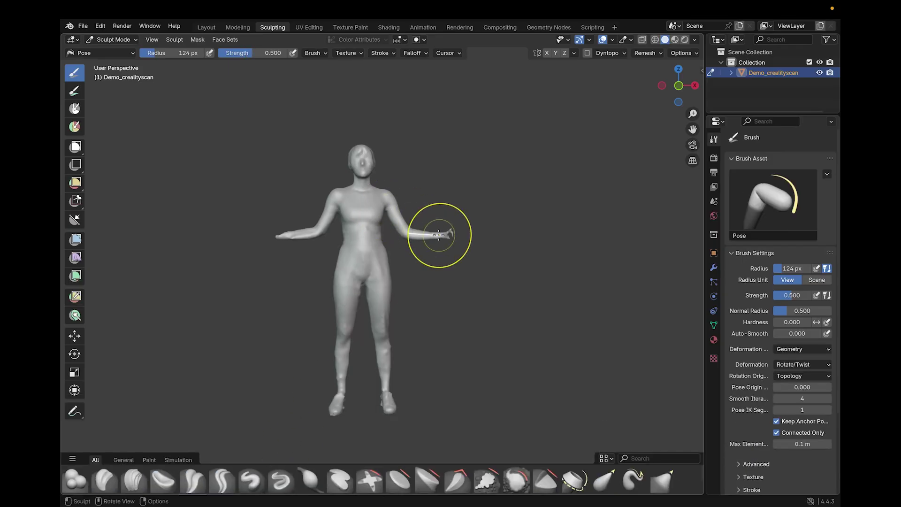
{"action": "key", "text": "KP_1"}
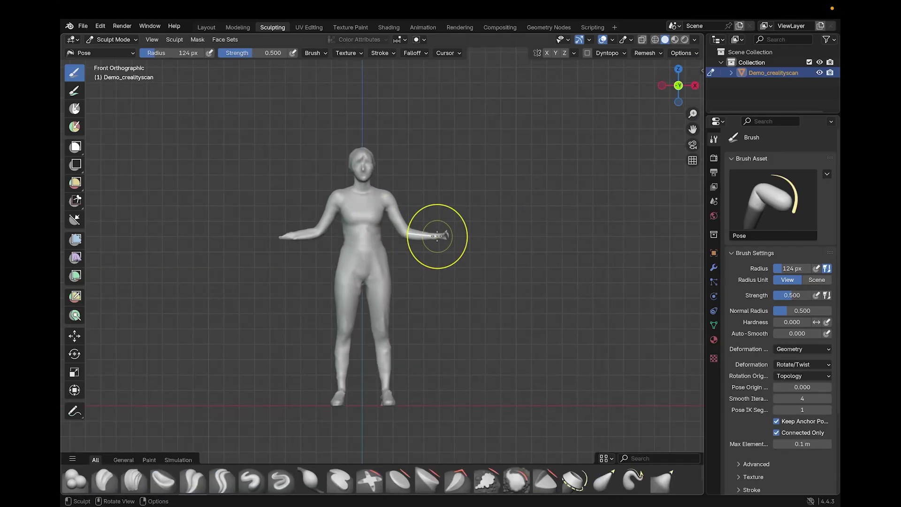
{"action": "left_click_drag", "start_coordinate": [429, 236], "coordinate": [429, 254]}
{"action": "left_click_drag", "start_coordinate": [286, 238], "coordinate": [297, 257]}
{"action": "mouse_move", "coordinate": [303, 241]}
{"action": "middle_mouse_down"}
{"action": "mouse_move", "coordinate": [430, 258]}
{"action": "mouse_move", "coordinate": [618, 262]}
{"action": "mouse_move", "coordinate": [493, 221]}
{"action": "mouse_move", "coordinate": [563, 201]}
{"action": "middle_mouse_up"}
- Return to the Layout workspace, deselect the avatar and save Demo.blend
{"action": "left_click", "coordinate": [201, 28]}
{"action": "left_click", "coordinate": [390, 154]}
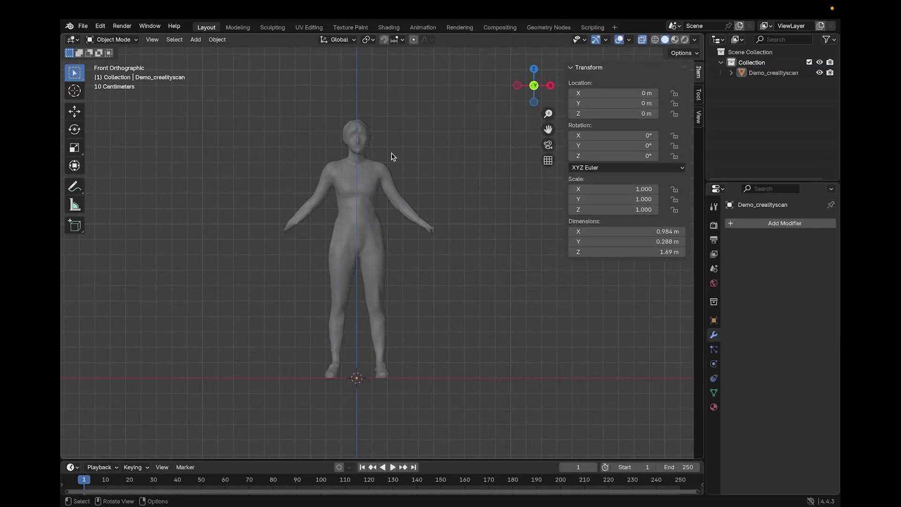
{"action": "left_click", "coordinate": [83, 26]}
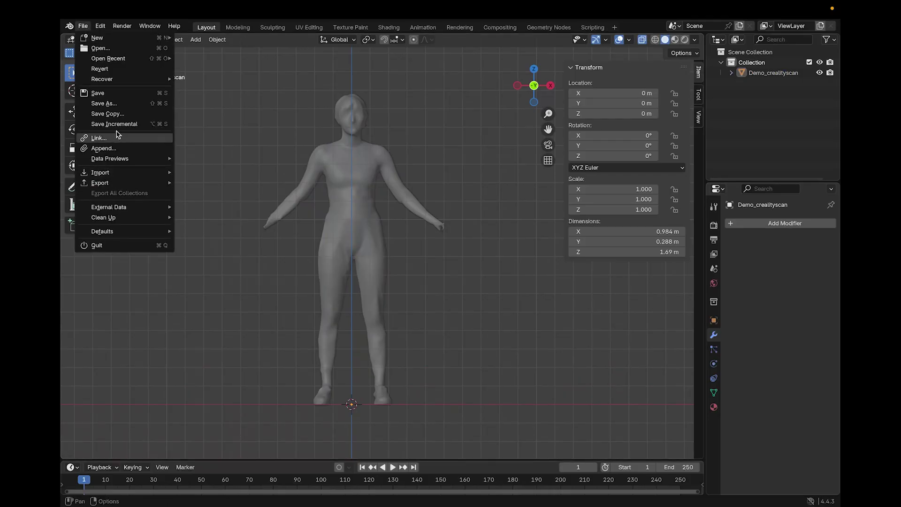
{"action": "left_click", "coordinate": [98, 93]}
- Import the arms model and set its scale to .001 on all three axes
{"action": "left_click", "coordinate": [83, 26]}
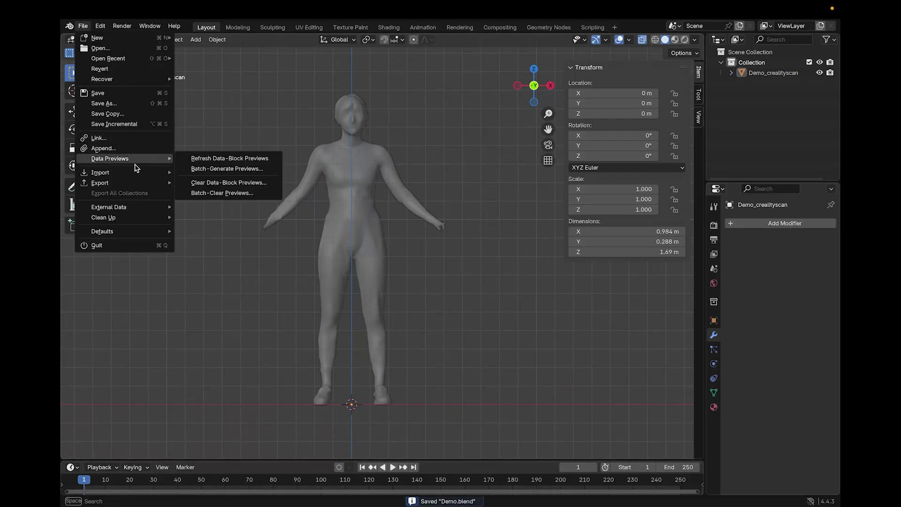
{"action": "mouse_move", "coordinate": [141, 172]}
{"action": "left_click", "coordinate": [204, 265]}
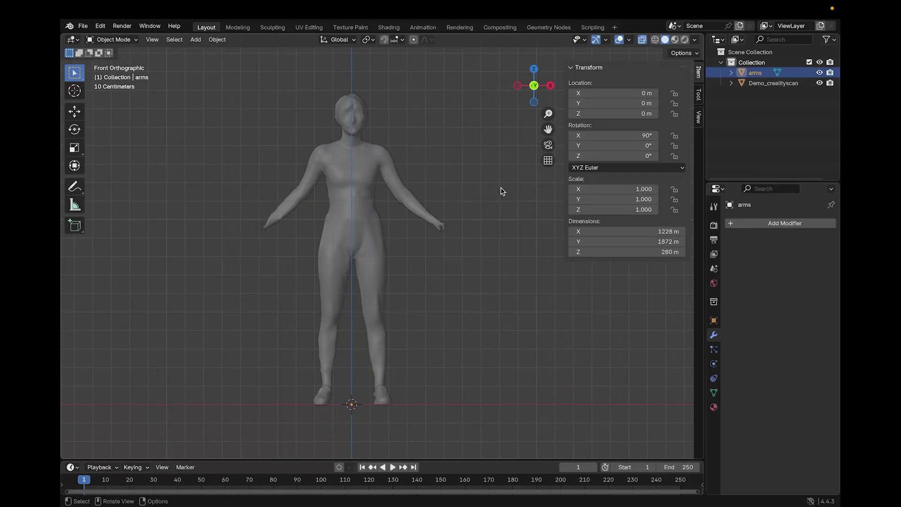
{"action": "double_click", "coordinate": [622, 189]}
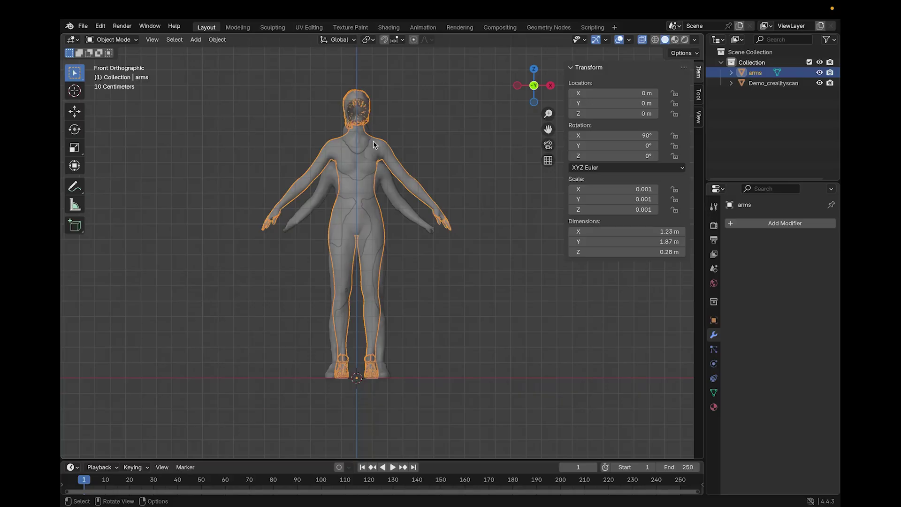
- Select the central part of the arms mesh in Edit Mode and delete it, leaving only the two hands
{"action": "key", "text": "Tab"}
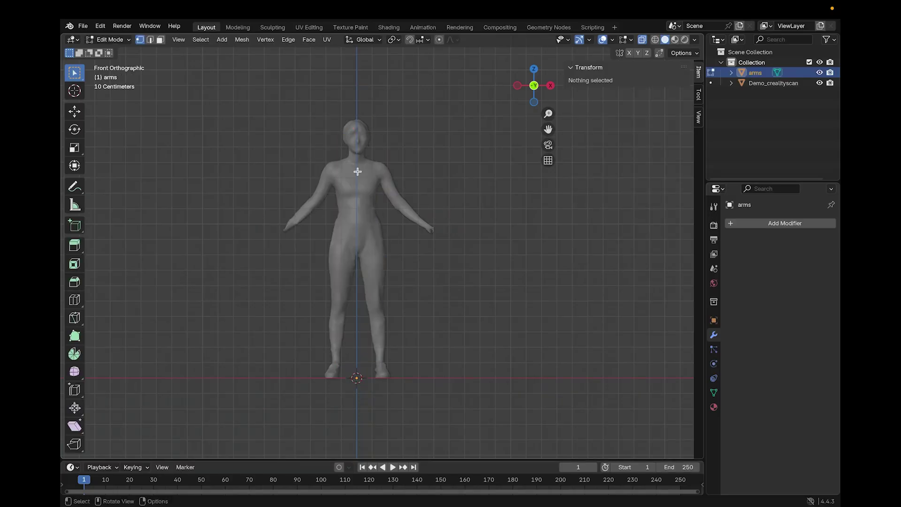
{"action": "left_click_drag", "start_coordinate": [291, 75], "coordinate": [421, 423]}
{"action": "key", "text": "x"}
{"action": "left_click", "coordinate": [393, 274]}
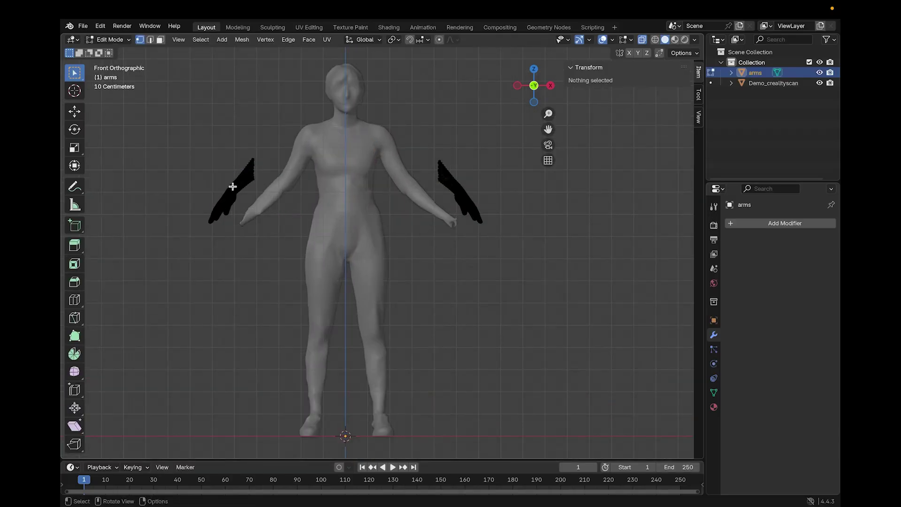
- In front view, move and rotate the avatar's left hand onto the end of its forearm
{"action": "key", "text": "l"}
{"action": "key", "text": "g"}
{"action": "left_click", "coordinate": [517, 259]}
{"action": "key", "text": "l"}
{"action": "key", "text": "r"}
{"action": "left_click", "coordinate": [483, 173]}
- In top view, rotate the left hand to line up with the direction of the forearm
{"action": "key", "text": "KP_7"}
{"action": "key", "text": "r"}
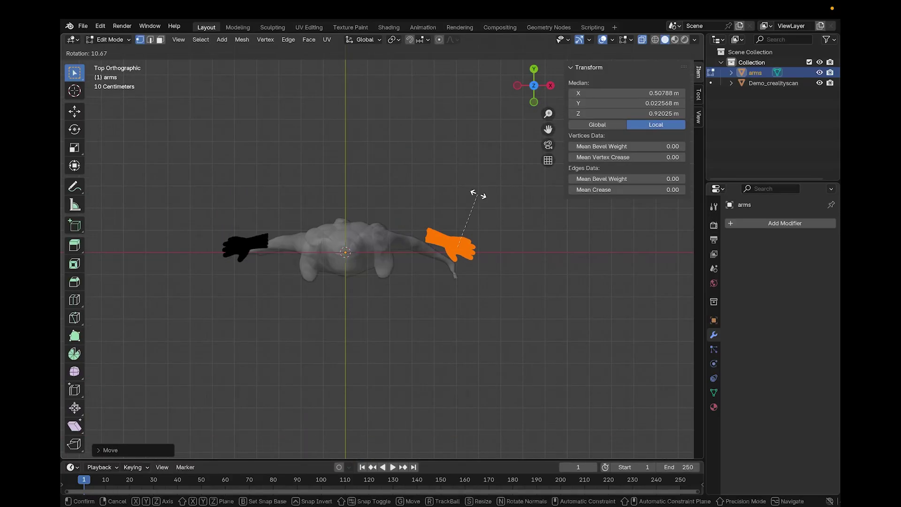
{"action": "left_click", "coordinate": [484, 211]}
{"action": "key", "text": "r"}
{"action": "left_click", "coordinate": [487, 236]}
- Move and rotate the avatar's right hand in top view to fit its wrist, and check the alignment from the front
{"action": "left_click", "coordinate": [243, 231]}
{"action": "key", "text": "l"}
{"action": "key", "text": "g"}
{"action": "left_click", "coordinate": [235, 247]}
{"action": "key", "text": "r"}
{"action": "left_click", "coordinate": [236, 247]}
{"action": "key", "text": "g"}
{"action": "left_click", "coordinate": [238, 249]}
{"action": "left_click", "coordinate": [533, 102]}
{"action": "key", "text": "ctrl+KP_1"}
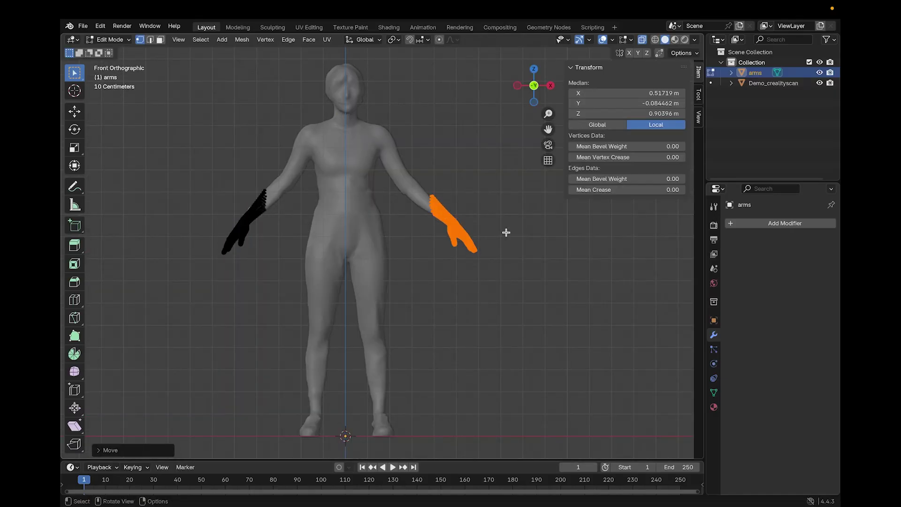
- Deselect the fitted hands, leave Edit Mode and join them with the Demo_crealityscan body into one object
{"action": "key", "text": "alt+a"}
{"action": "key", "text": "Tab"}
{"action": "middle_click_drag", "start_coordinate": [505, 232], "coordinate": [438, 249]}
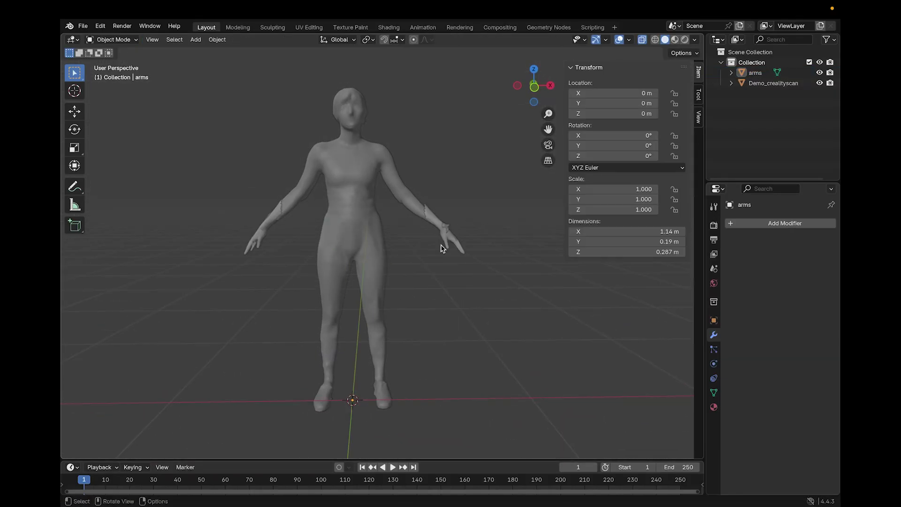
{"action": "scroll", "coordinate": [462, 218], "scroll_direction": "up", "scroll_amount": 3}
{"action": "key", "text": "Tab"}
{"action": "key", "text": "alt+a"}
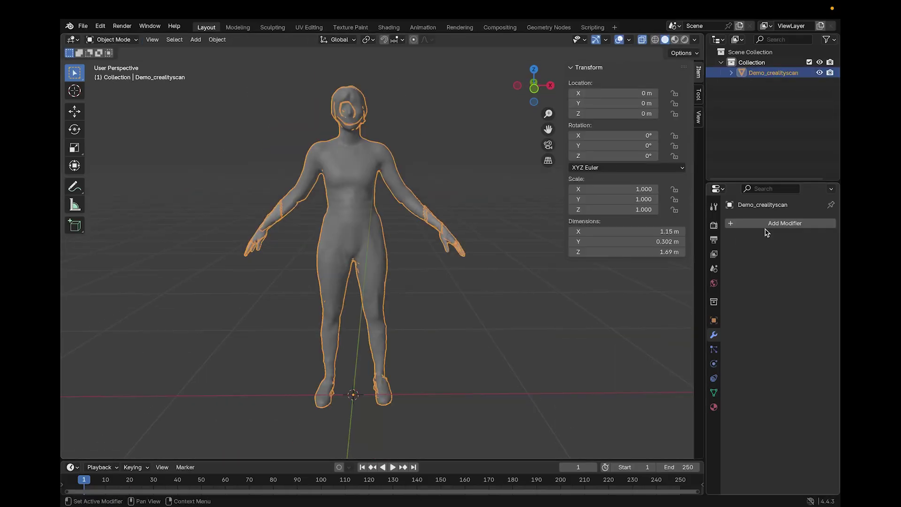
- Add a Voxel Remesh modifier with 0.01 m voxel size and smooth shading to the joined avatar, and apply it
{"action": "left_click", "coordinate": [765, 227]}
{"action": "mouse_move", "coordinate": [743, 224]}
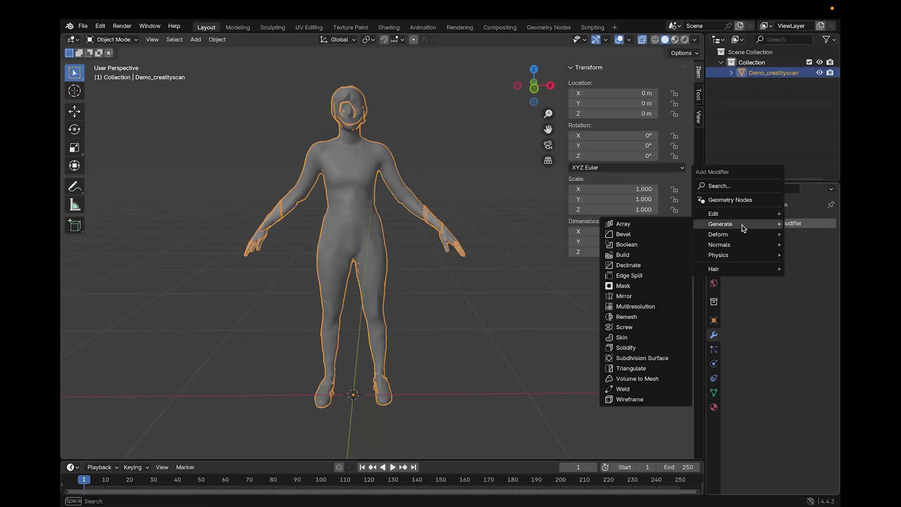
{"action": "left_click", "coordinate": [670, 320]}
{"action": "left_click", "coordinate": [788, 269]}
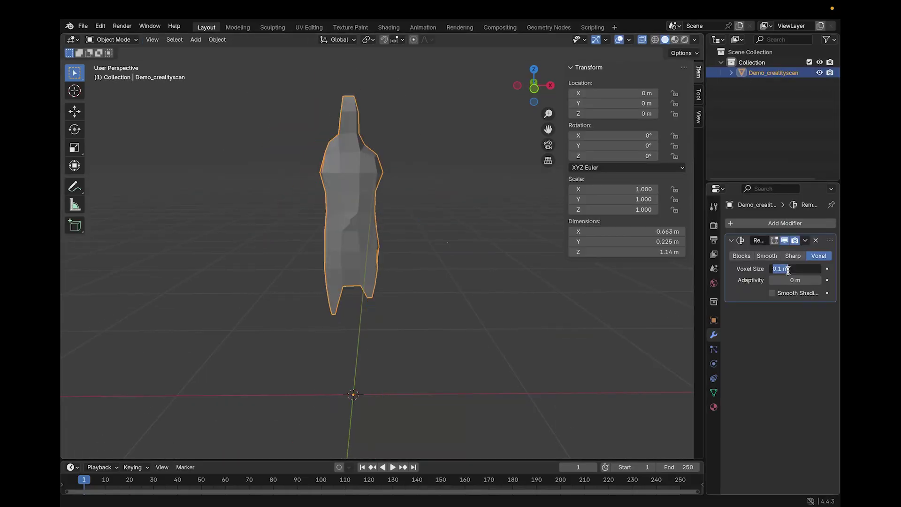
{"action": "type", "text": "0"}
{"action": "key", "text": "Return"}
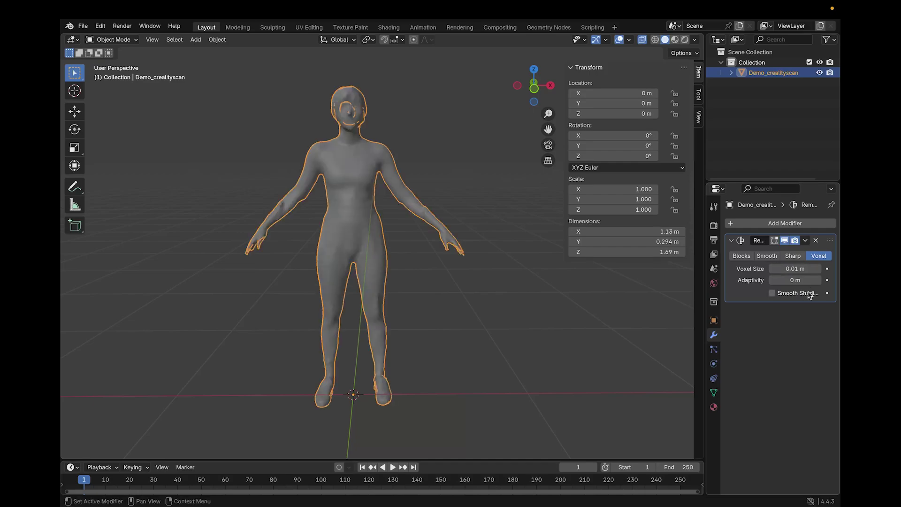
{"action": "left_click", "coordinate": [805, 240]}
{"action": "left_click", "coordinate": [769, 251]}
{"action": "left_click", "coordinate": [445, 272]}
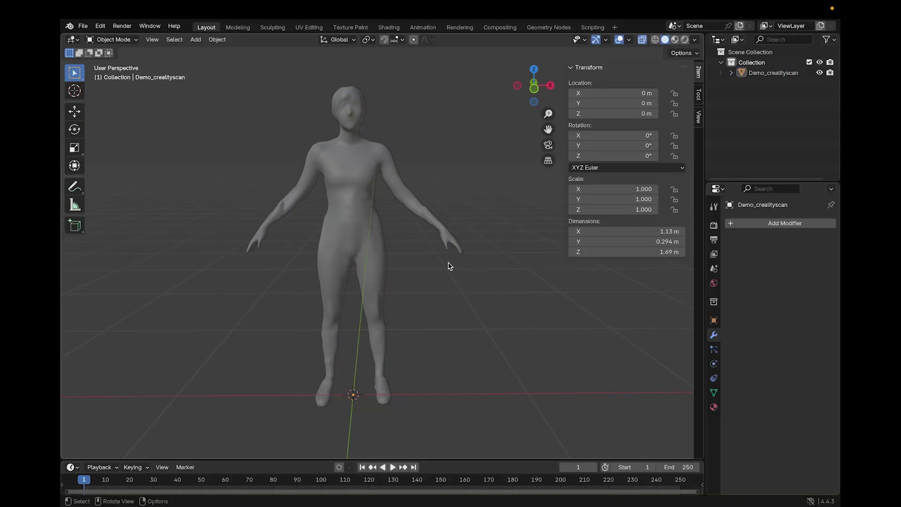
- Delete the stray geometry near the left fingertips while the connected body is hidden, and reveal the avatar mesh again
{"action": "left_click", "coordinate": [382, 258]}
{"action": "key", "text": "Tab"}
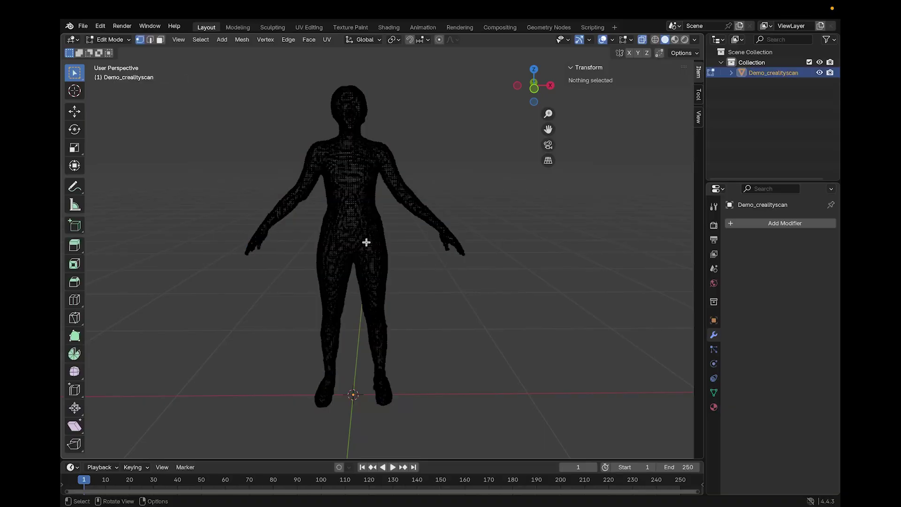
{"action": "key", "text": "a"}
{"action": "key", "text": "h"}
{"action": "key", "text": "a"}
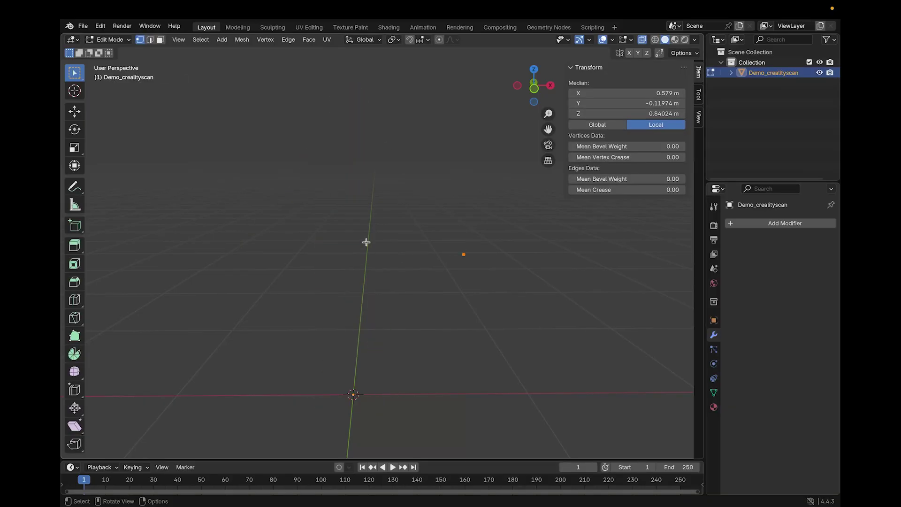
{"action": "key", "text": "x"}
{"action": "left_click", "coordinate": [366, 242]}
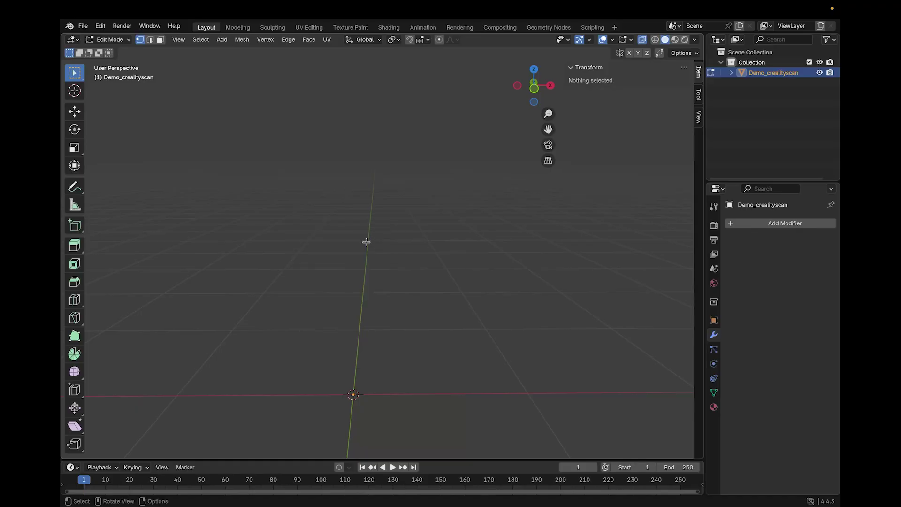
{"action": "key", "text": "alt+h"}
{"action": "key", "text": "Tab"}
{"action": "left_click", "coordinate": [434, 268]}
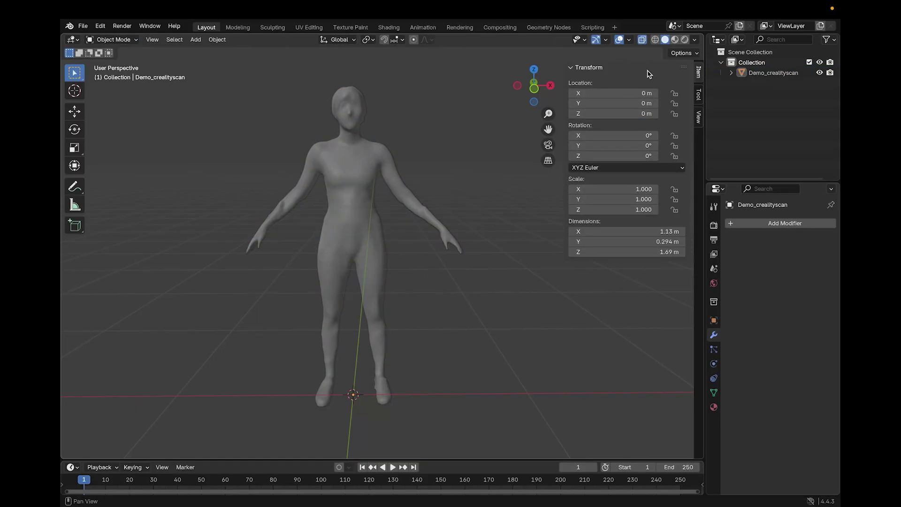
- Turn off the X-ray display of the avatar and save the file as Demo.blend
{"action": "left_click", "coordinate": [644, 44]}
{"action": "key", "text": "ctrl+s"}
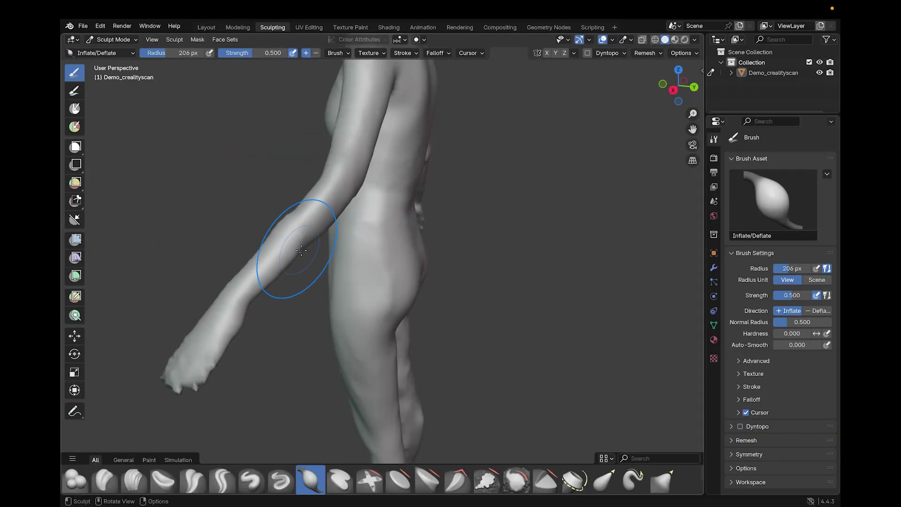
- Sculpt the avatar's forearms and wrists with the Inflate/Deflate brush at 0.5 strength to fill out the dents
{"action": "mouse_move", "coordinate": [292, 237]}
{"action": "middle_mouse_down"}
{"action": "mouse_move", "coordinate": [252, 218]}
{"action": "mouse_move", "coordinate": [502, 211]}
{"action": "middle_mouse_up"}
{"action": "middle_click_drag", "start_coordinate": [246, 205], "coordinate": [421, 243], "text": "shift"}
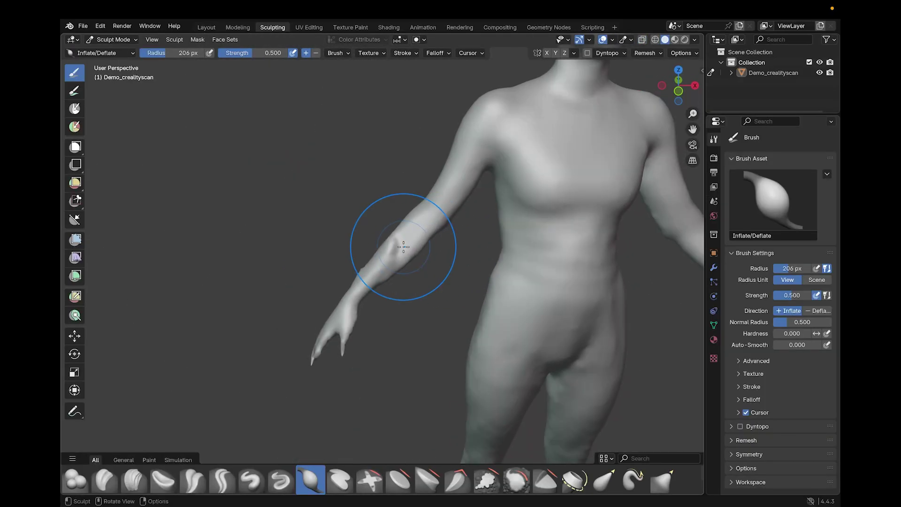
{"action": "mouse_move", "coordinate": [376, 283]}
{"action": "middle_mouse_down"}
{"action": "mouse_move", "coordinate": [404, 290]}
{"action": "mouse_move", "coordinate": [230, 277]}
{"action": "mouse_move", "coordinate": [368, 287]}
{"action": "mouse_move", "coordinate": [321, 248]}
{"action": "middle_mouse_up"}
{"action": "scroll", "coordinate": [386, 243], "scroll_direction": "down", "scroll_amount": 4}
{"action": "middle_click_drag", "start_coordinate": [389, 243], "coordinate": [82, 256]}
{"action": "scroll", "coordinate": [433, 201], "scroll_direction": "up", "scroll_amount": 4}
{"action": "middle_click_drag", "start_coordinate": [433, 201], "coordinate": [448, 207]}
{"action": "middle_click_drag", "start_coordinate": [493, 250], "coordinate": [428, 262]}
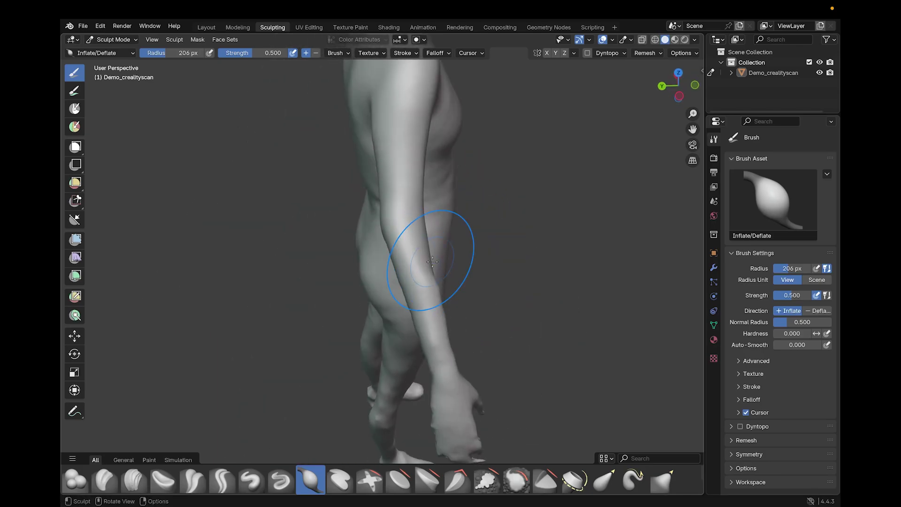
{"action": "middle_click_drag", "start_coordinate": [448, 327], "coordinate": [320, 300]}
{"action": "scroll", "coordinate": [415, 255], "scroll_direction": "down", "scroll_amount": 3}
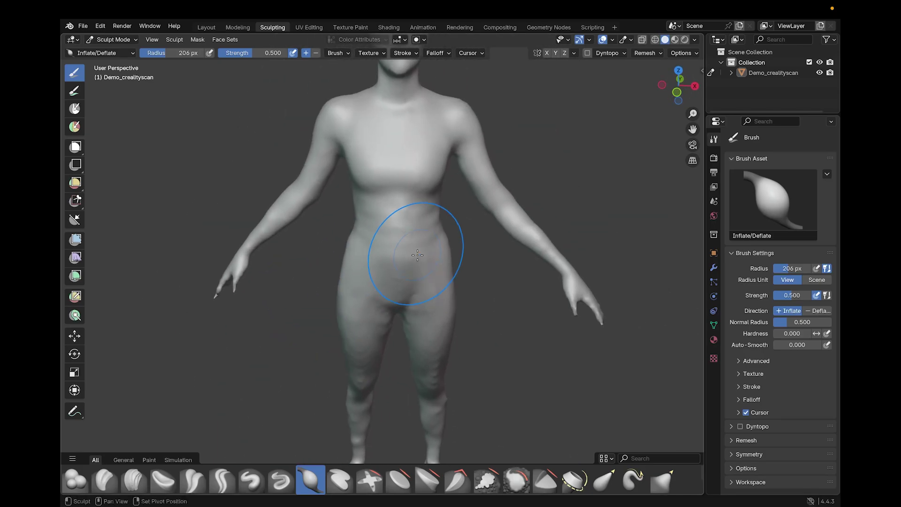
{"action": "middle_click_drag", "start_coordinate": [532, 341], "coordinate": [530, 286], "text": "shift"}
{"action": "scroll", "coordinate": [530, 285], "scroll_direction": "down", "scroll_amount": 1}
{"action": "middle_click_drag", "start_coordinate": [485, 231], "coordinate": [477, 275], "text": "shift"}
- Return to the Layout workspace with the full avatar in front view and save the file
{"action": "left_click", "coordinate": [206, 27]}
{"action": "scroll", "coordinate": [371, 187], "scroll_direction": "down", "scroll_amount": 3}
{"action": "middle_click_drag", "start_coordinate": [371, 186], "coordinate": [378, 187]}
{"action": "key", "text": "super+s"}
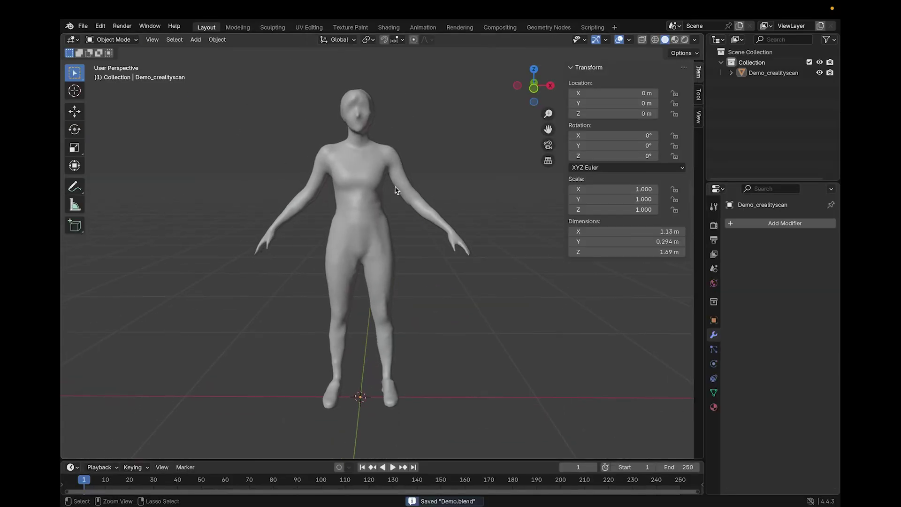
- Select the avatar and export it in Wavefront OBJ format as Demo_blender.obj
{"action": "left_click", "coordinate": [397, 188]}
{"action": "left_click", "coordinate": [81, 27]}
{"action": "mouse_move", "coordinate": [112, 181]}
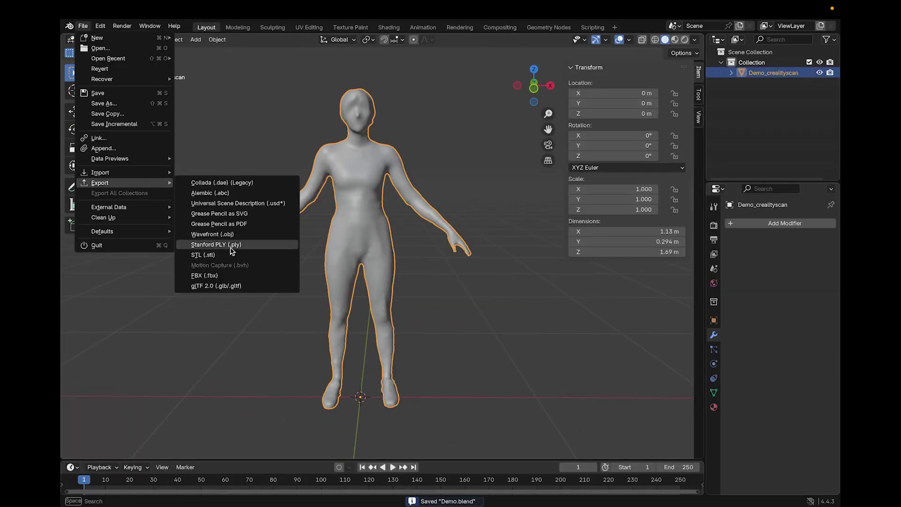
{"action": "left_click", "coordinate": [212, 234]}
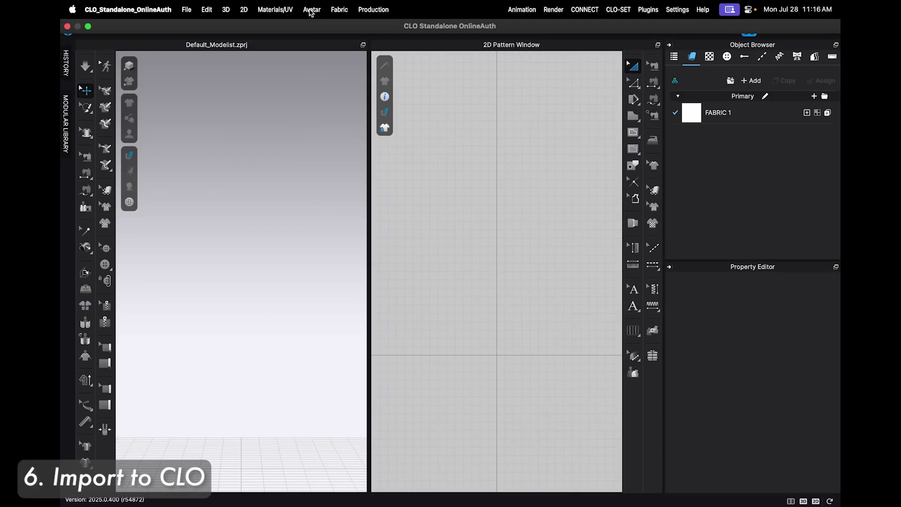
- Switch to CLO and load Demo_blender.obj as the 3D body file for Auto Convert to Avatar
{"action": "left_click", "coordinate": [311, 10]}
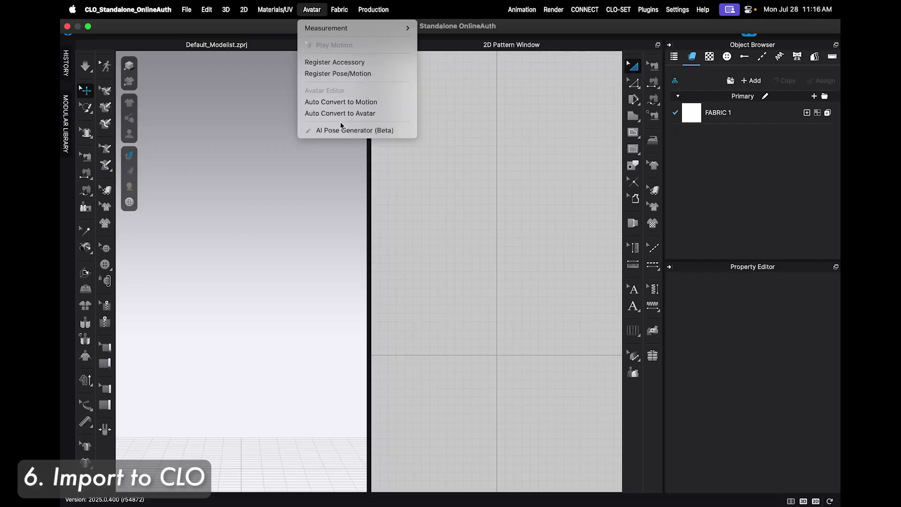
{"action": "left_click", "coordinate": [377, 114]}
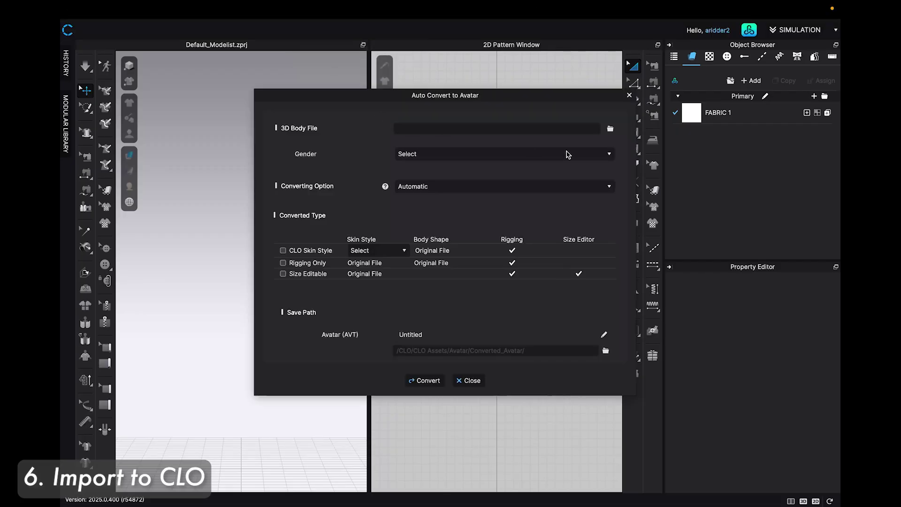
{"action": "left_click", "coordinate": [396, 278]}
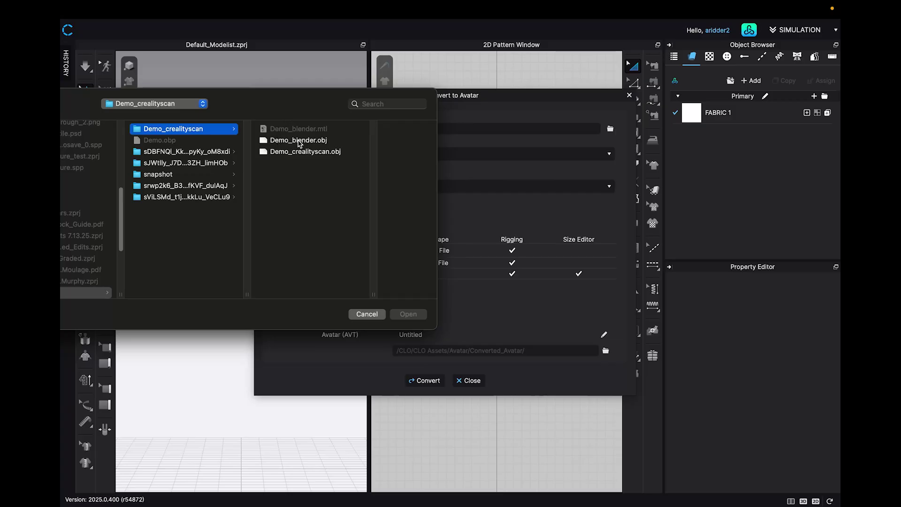
{"action": "left_click", "coordinate": [299, 141]}
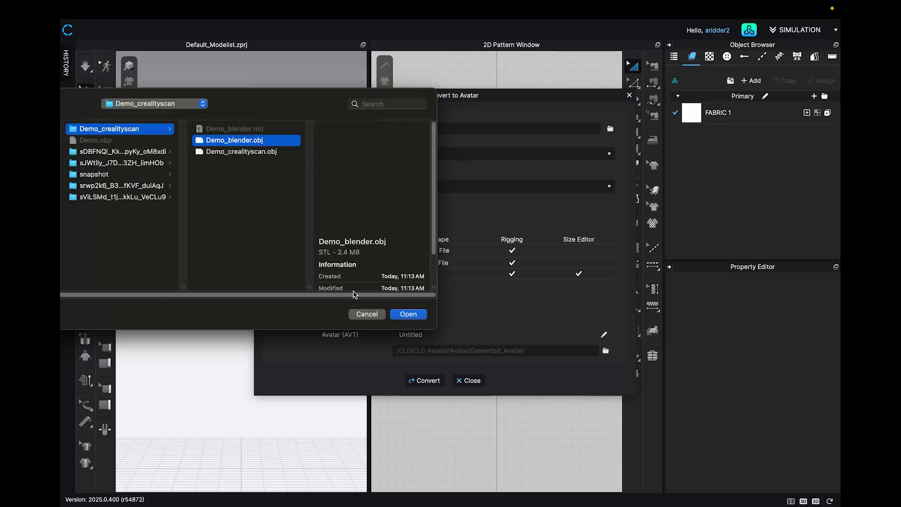
{"action": "left_click", "coordinate": [408, 314]}
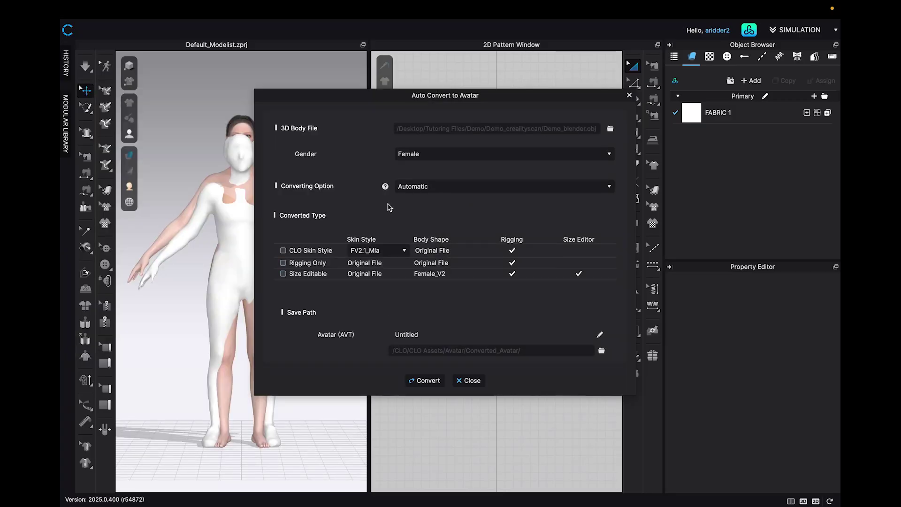
- Set the avatar's gender to Female and choose Rigging Only as the converted type
{"action": "left_click", "coordinate": [445, 154]}
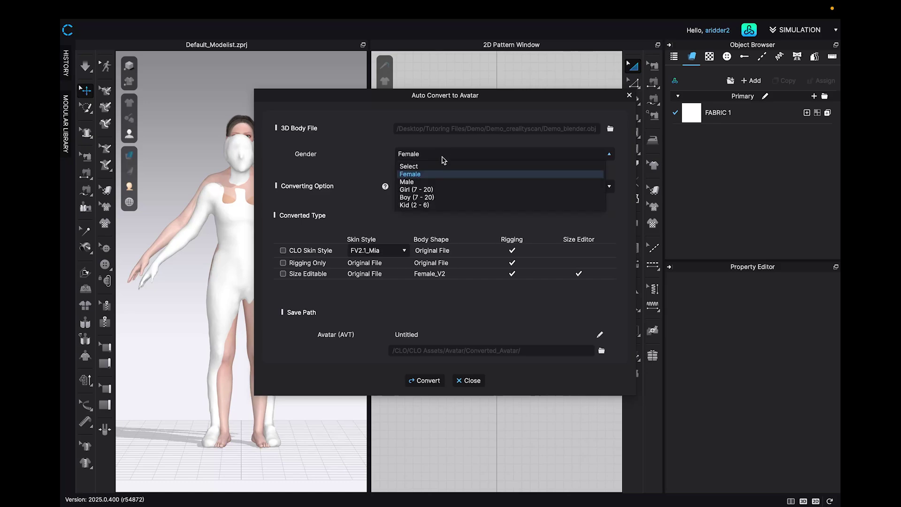
{"action": "left_click", "coordinate": [440, 173]}
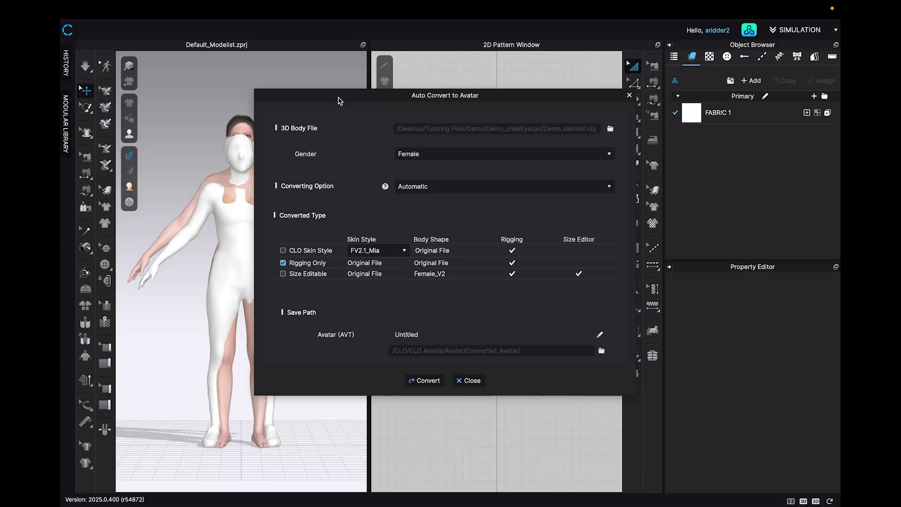
{"action": "left_click_drag", "start_coordinate": [336, 99], "coordinate": [467, 91]}
- Name the avatar Demo, set the Demo_crealityscan folder as its save path, and convert the scan
{"action": "left_click", "coordinate": [729, 327]}
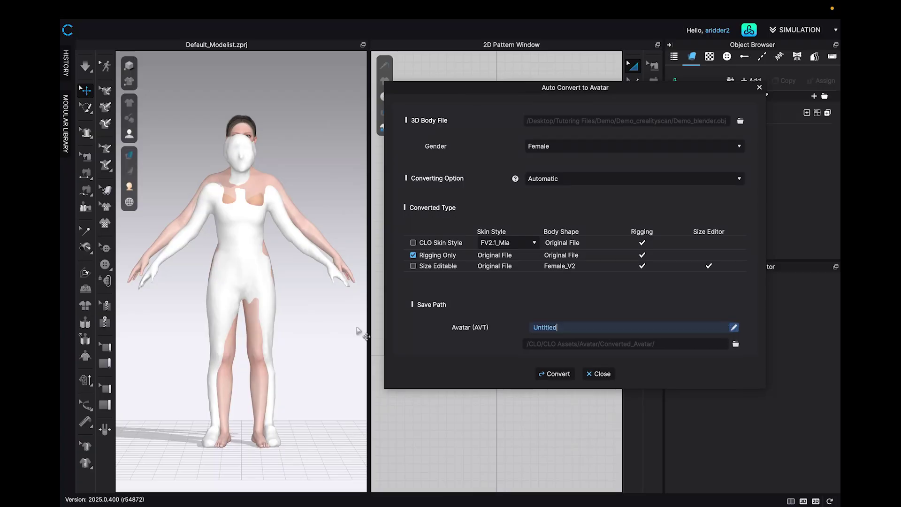
{"action": "left_click", "coordinate": [735, 343]}
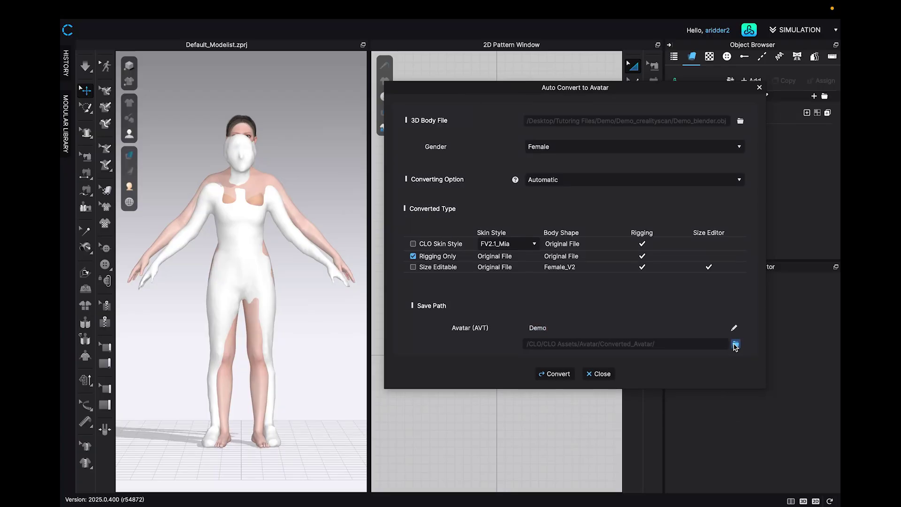
{"action": "left_click", "coordinate": [378, 315]}
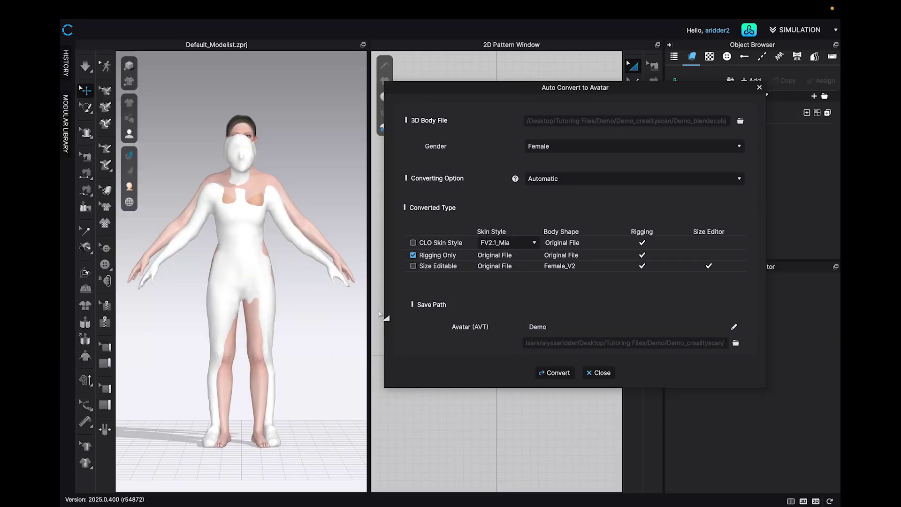
{"action": "left_click", "coordinate": [554, 371]}
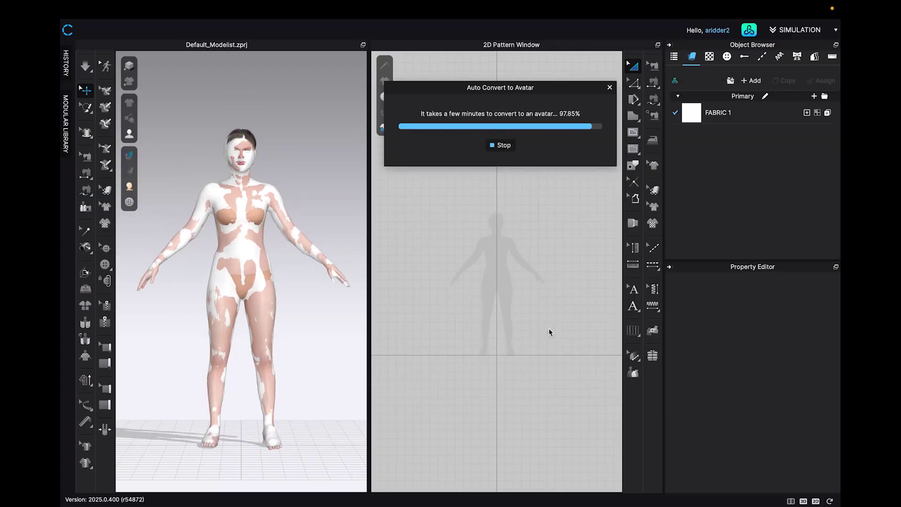
- Display the converted avatar's joints to check the rigging from an angle, and hide them again
{"action": "right_click_drag", "start_coordinate": [338, 206], "coordinate": [296, 170]}
{"action": "mouse_move", "coordinate": [129, 134]}
{"action": "left_click", "coordinate": [181, 195]}
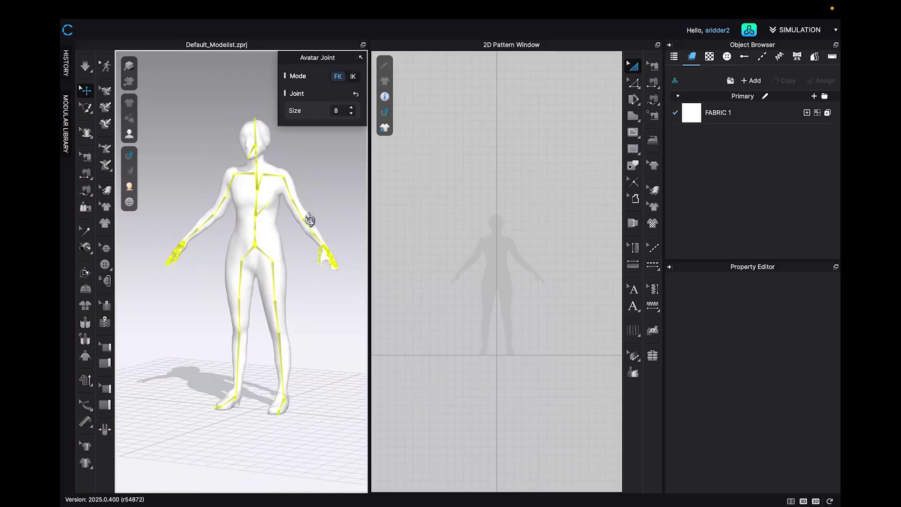
{"action": "left_click", "coordinate": [186, 195]}
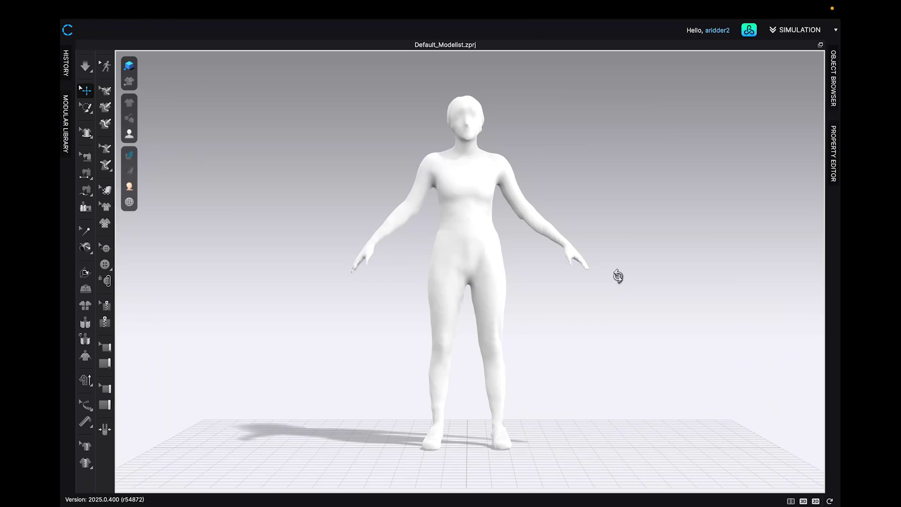
- Show the avatar's joints in the enlarged 3D window and put the avatar into a running pose
{"action": "right_click_drag", "start_coordinate": [618, 276], "coordinate": [650, 293]}
{"action": "mouse_move", "coordinate": [129, 136]}
{"action": "left_click", "coordinate": [198, 194]}
{"action": "left_click", "coordinate": [751, 30]}
{"action": "double_click", "coordinate": [463, 293]}
{"action": "left_click", "coordinate": [467, 308]}
{"action": "left_click", "coordinate": [715, 110]}
{"action": "right_click_drag", "start_coordinate": [684, 175], "coordinate": [380, 167]}
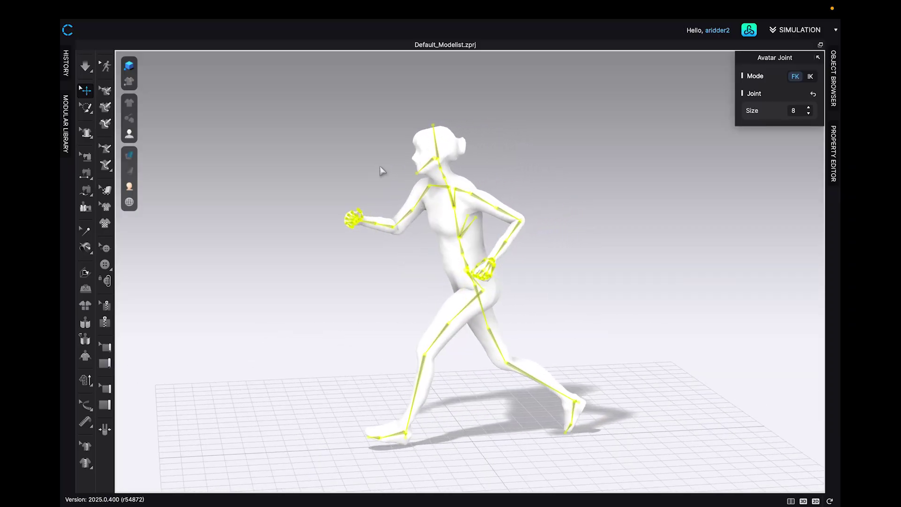